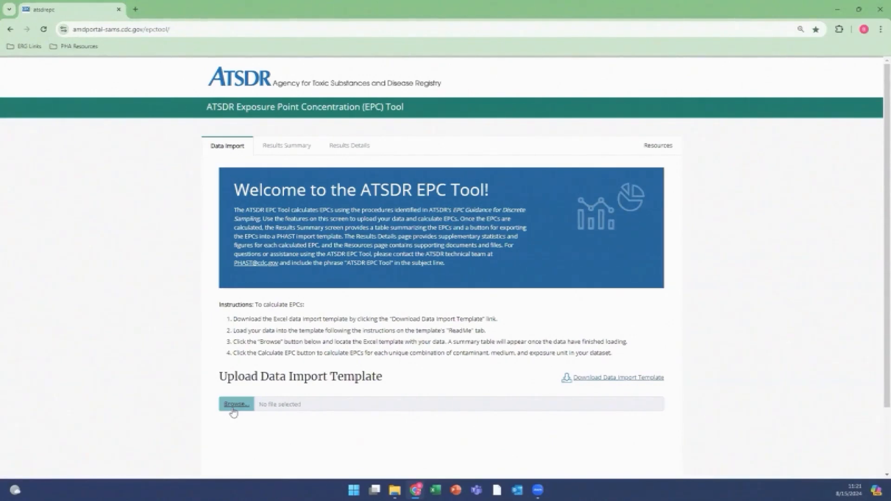
# Download the EPC Tool data import template and open it in Excel in a maximized window
pyautogui.click(618, 383)
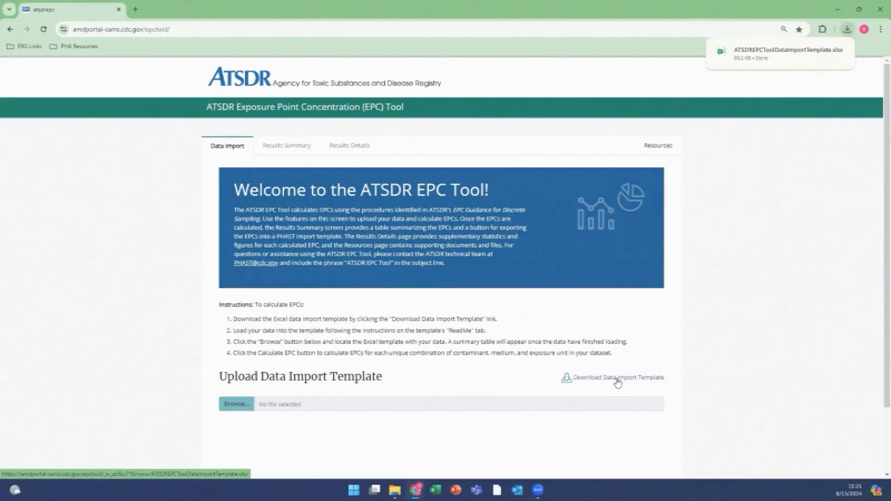
pyautogui.click(852, 30)
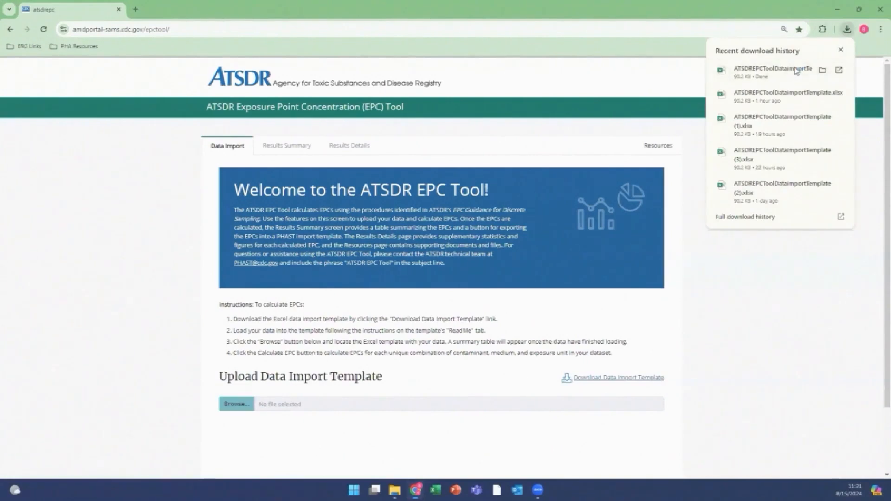
pyautogui.click(796, 70)
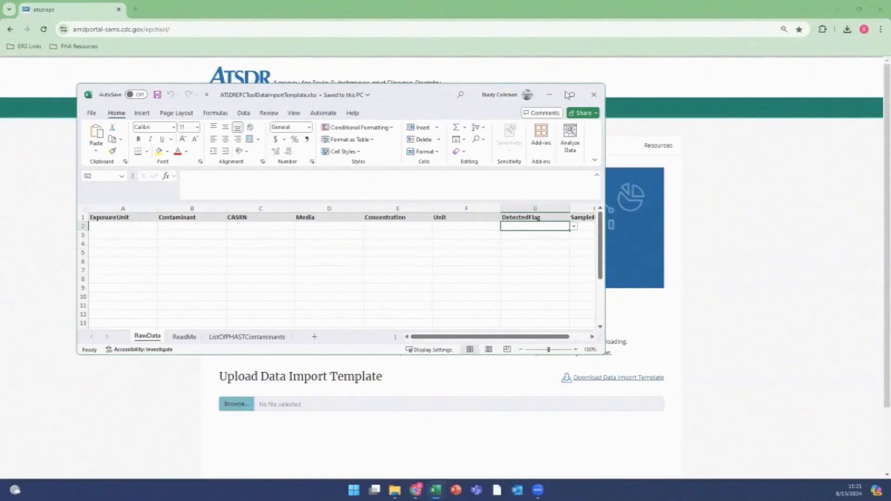
pyautogui.click(572, 94)
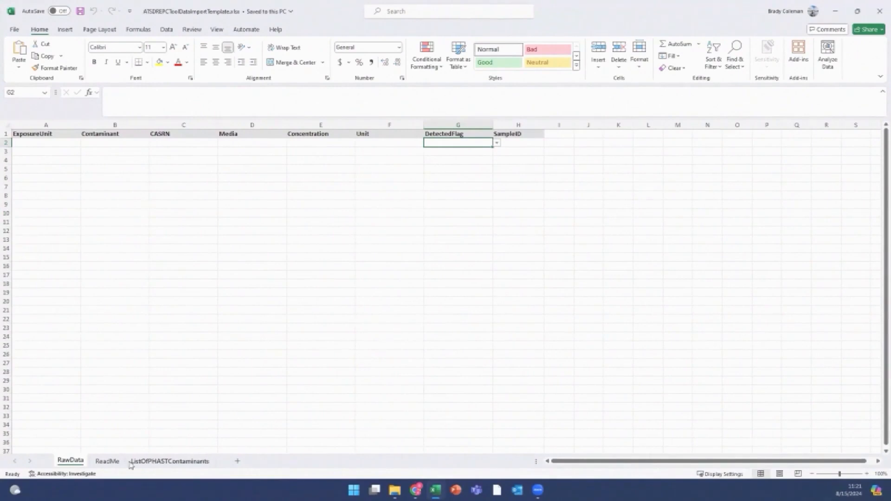
# Review the template's ReadMe and ListOfPHASTContaminants sheets, returning to the RawData sheet
pyautogui.click(107, 461)
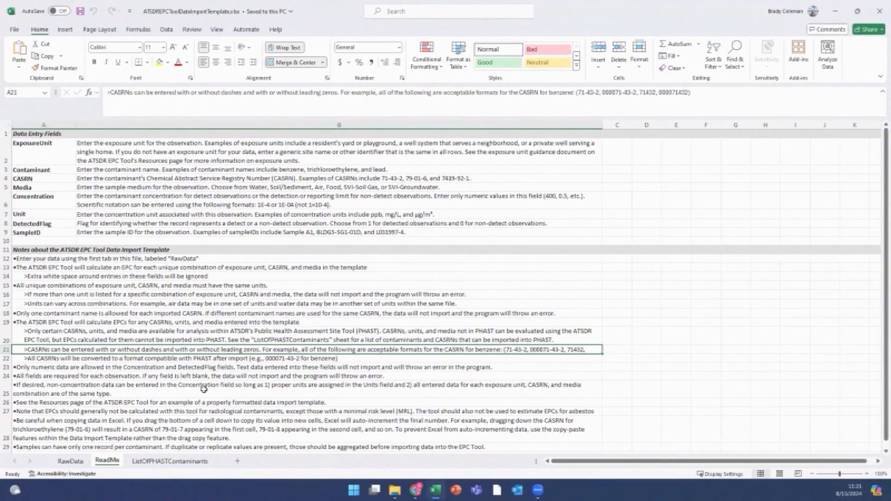
pyautogui.click(170, 462)
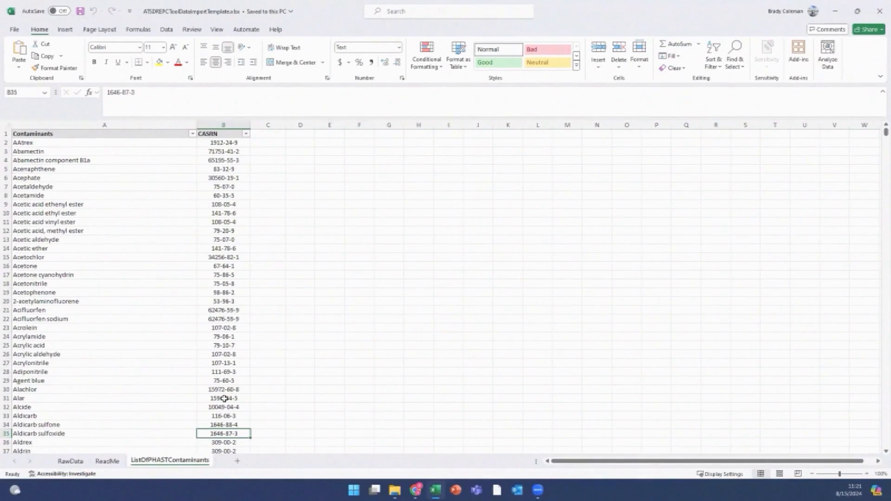
pyautogui.click(72, 462)
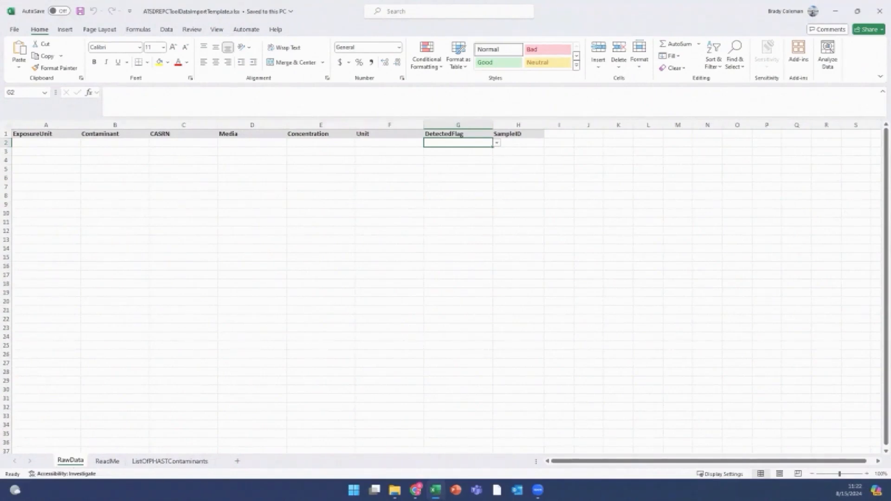
# Open ATSDR EPC Tool Webinar Data Set.xlsx from the Downloads folder and arrange it side by side with the import template
pyautogui.click(395, 491)
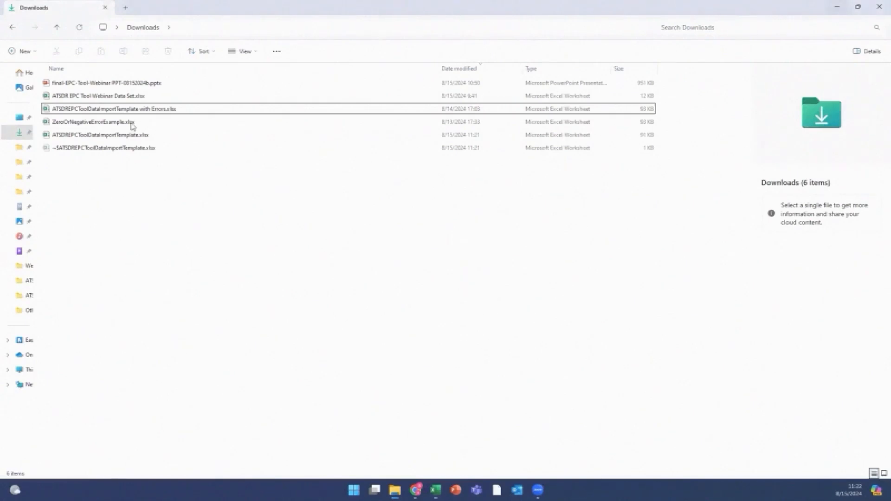
pyautogui.click(119, 98)
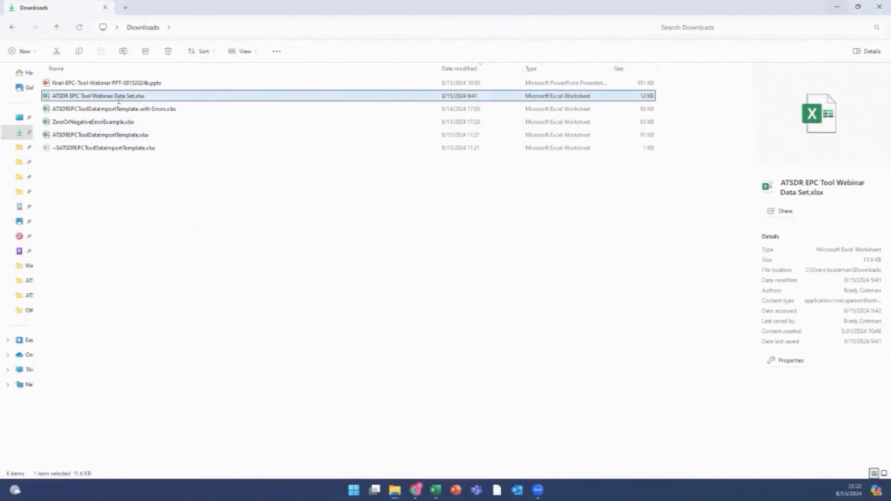
pyautogui.hotkey('alt', 'Tab')
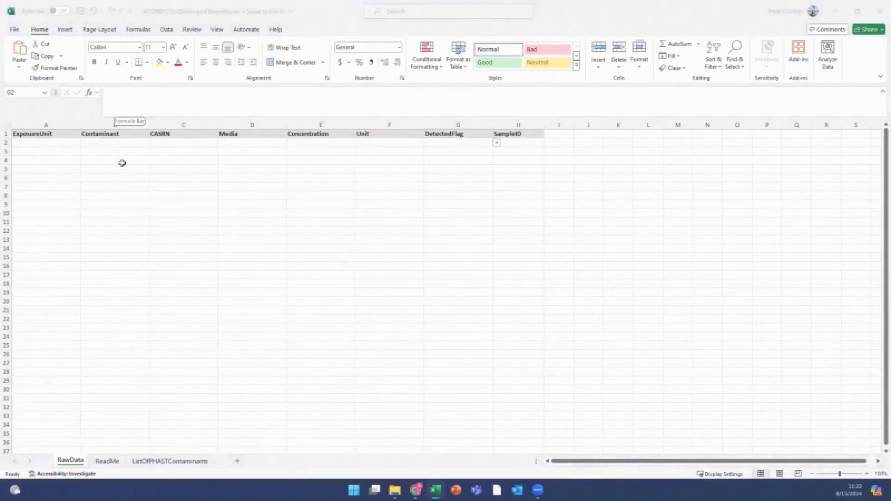
pyautogui.click(116, 186)
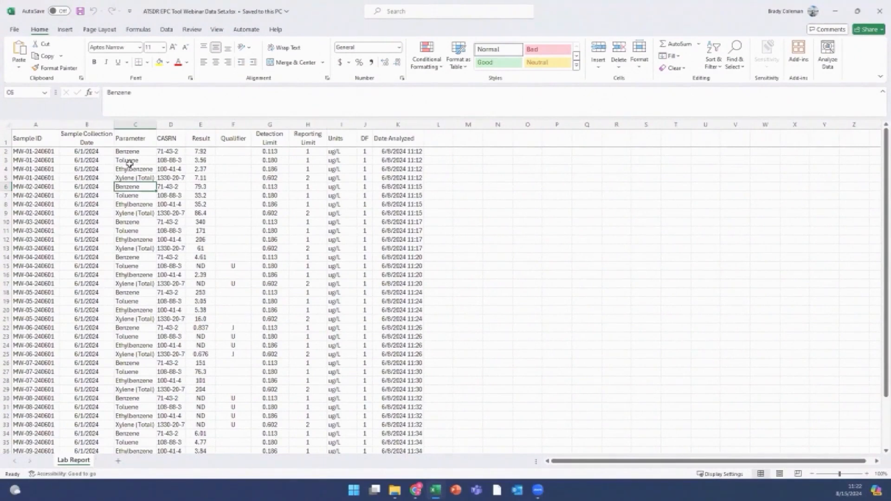
pyautogui.click(200, 285)
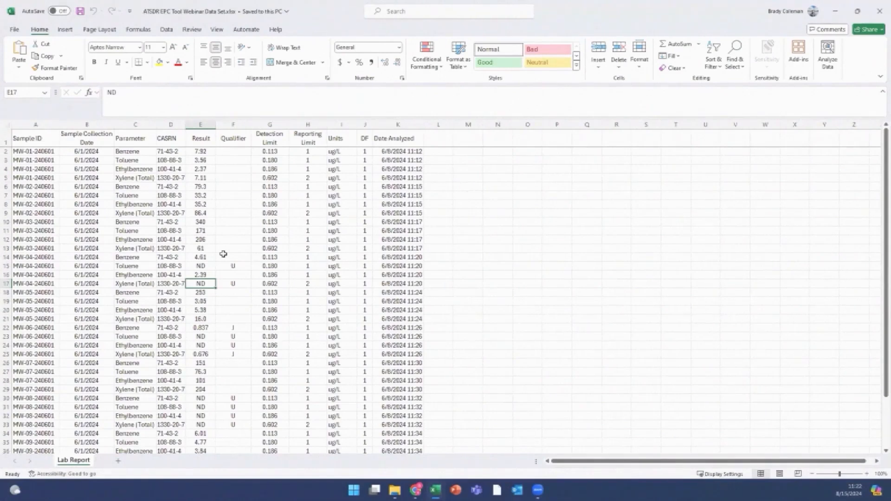
pyautogui.click(230, 256)
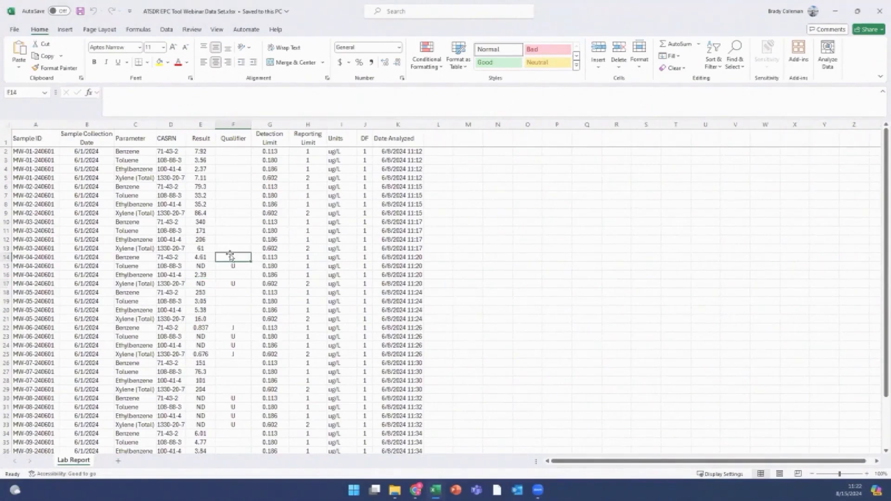
pyautogui.press('super+Left')
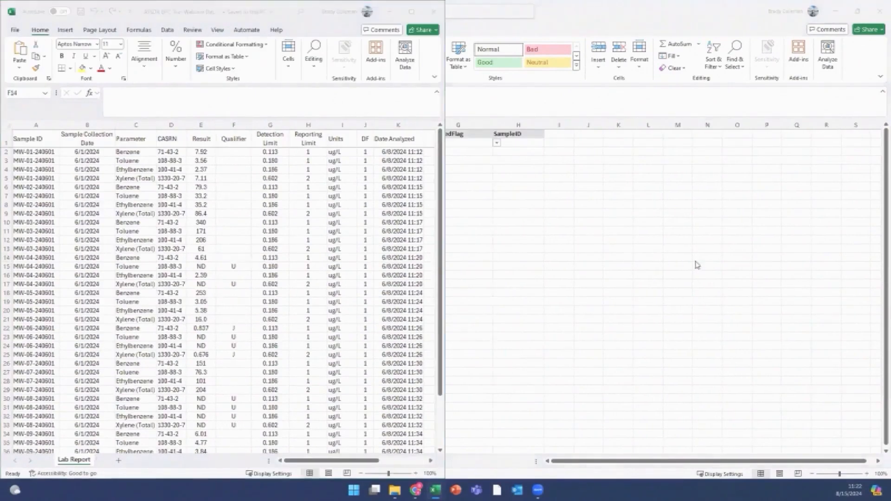
pyautogui.click(614, 139)
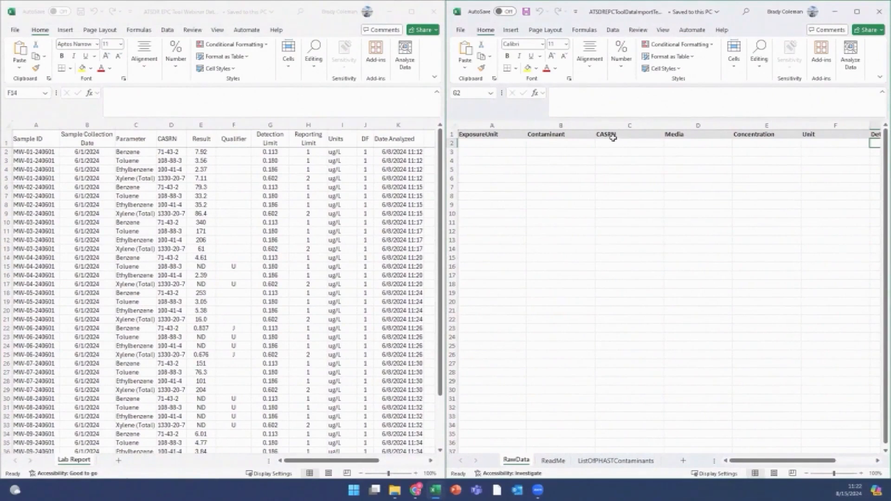
# Copy all Sample ID values from the lab report into the template's SampleID column, starting at H2
pyautogui.click(28, 154)
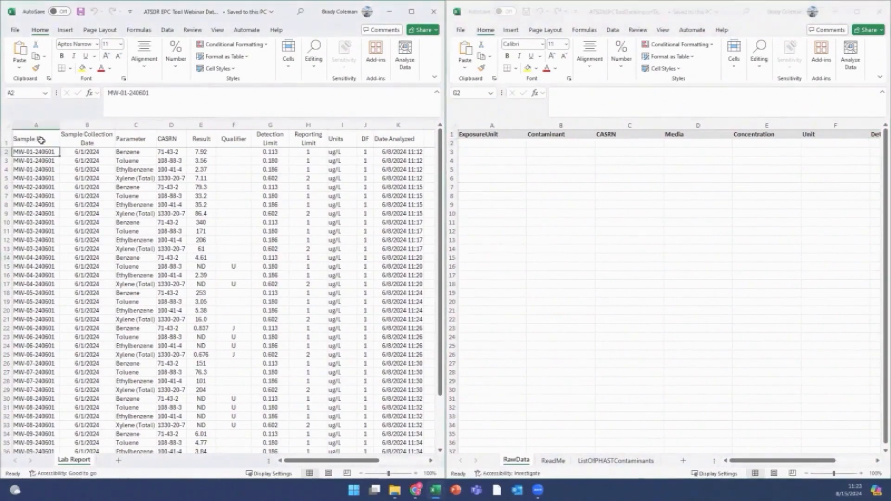
pyautogui.hotkey('ctrl', 'shift', 'Down')
pyautogui.hotkey('ctrl', 'c')
pyautogui.click(872, 143)
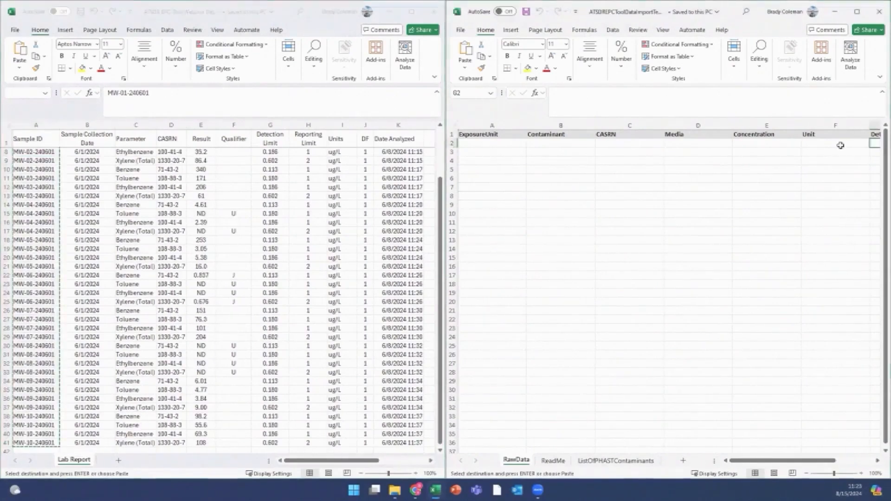
pyautogui.keyDown('ctrl'); pyautogui.scroll(-1, 834, 171); pyautogui.keyUp('ctrl')
pyautogui.hscroll(1, 834, 171)
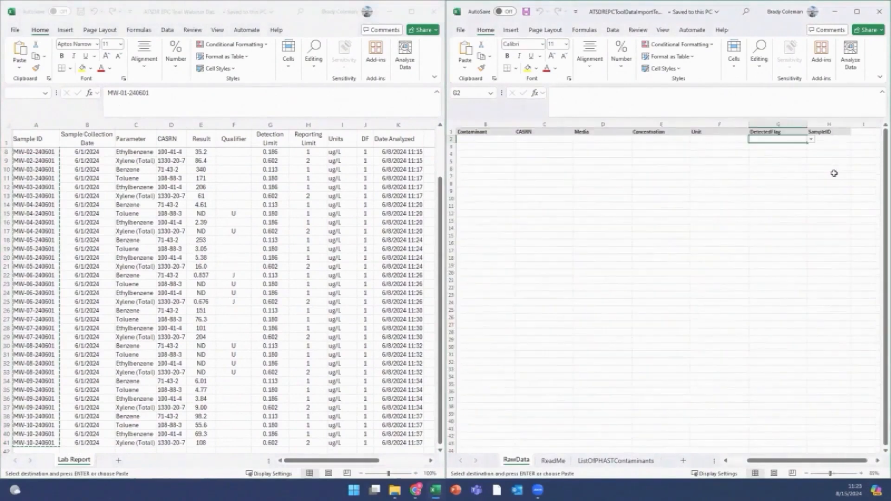
pyautogui.click(831, 140)
pyautogui.hotkey('ctrl', 'v')
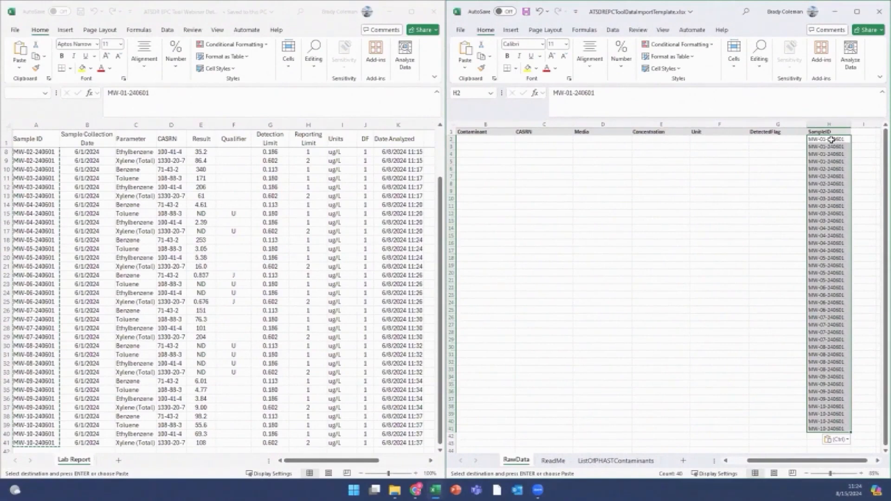
# Enter Site 1 in A2 and fill it as identical copies down the ExposureUnit column to row 41
pyautogui.click(464, 141)
pyautogui.press('Left')
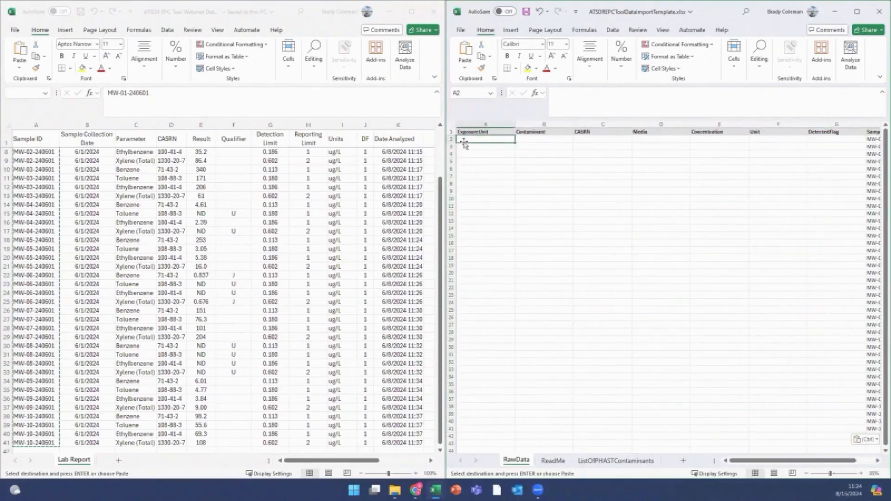
pyautogui.write('Site 1')
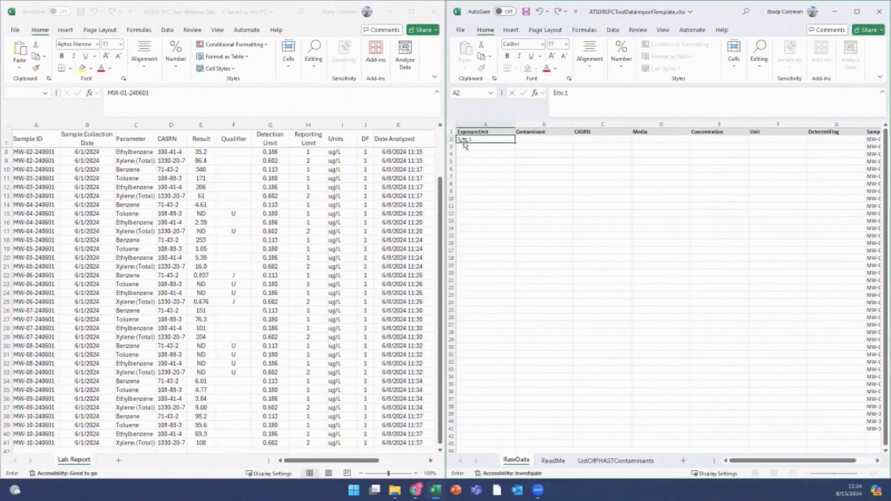
pyautogui.press('Return')
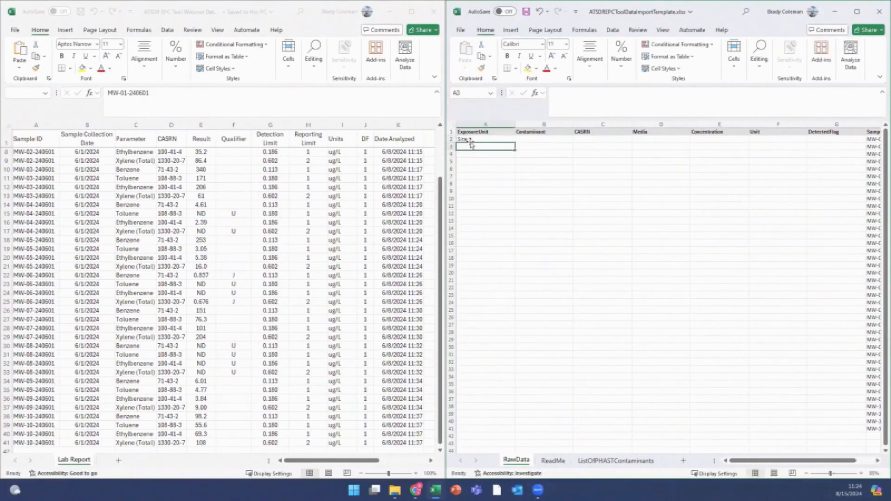
pyautogui.click(464, 139)
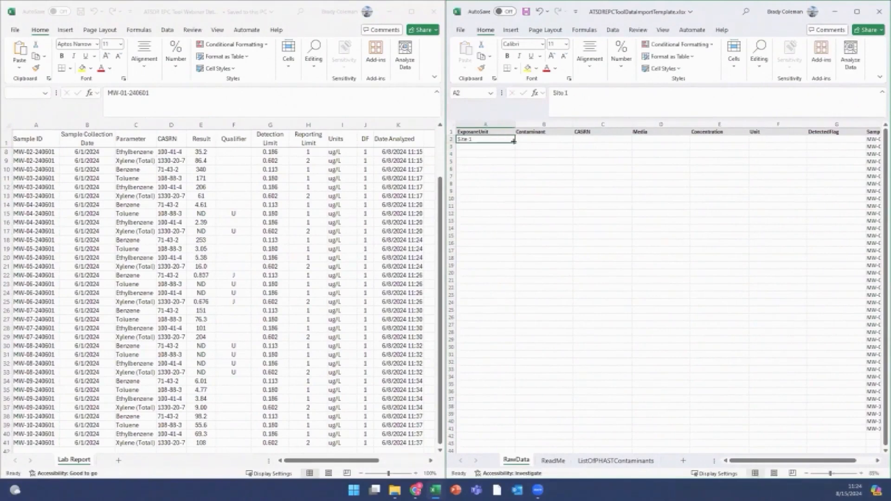
pyautogui.moveTo(514, 141); pyautogui.dragTo(517, 431)
pyautogui.click(521, 437)
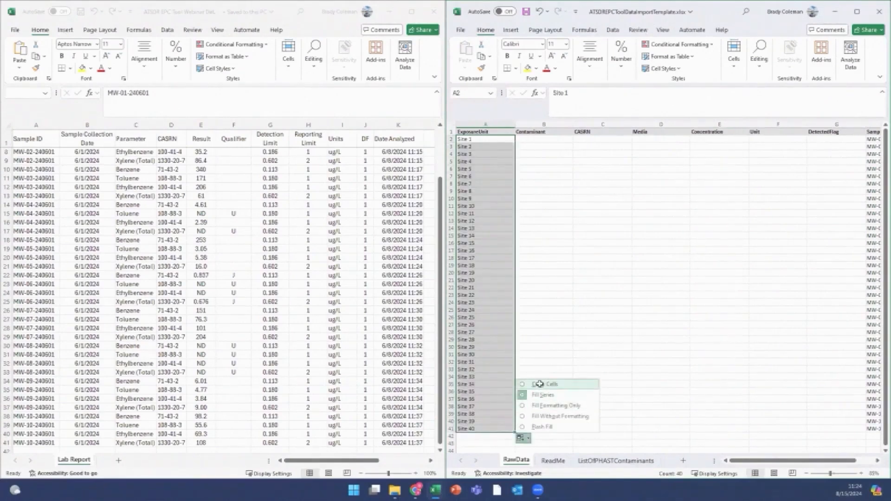
pyautogui.click(539, 384)
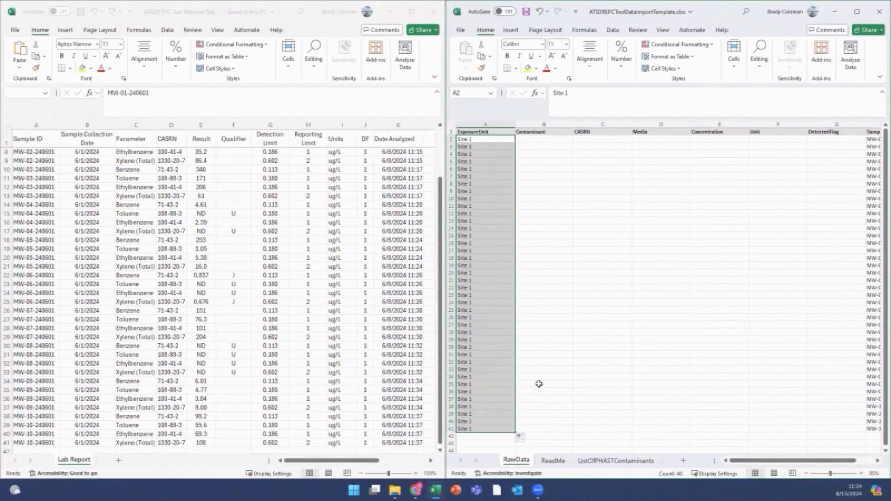
# Copy all Parameter and CASRN values from the lab report into the template's Contaminant and CASRN columns, starting at B2
pyautogui.click(135, 152)
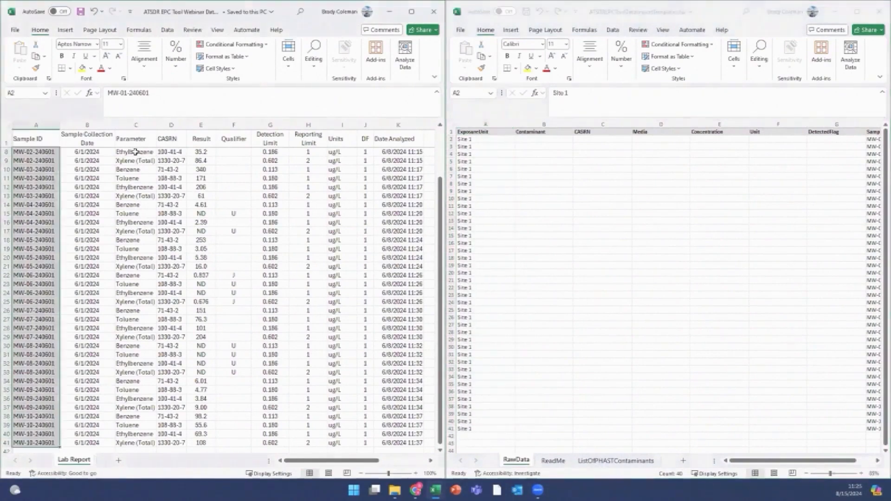
pyautogui.scroll(2, 132, 152)
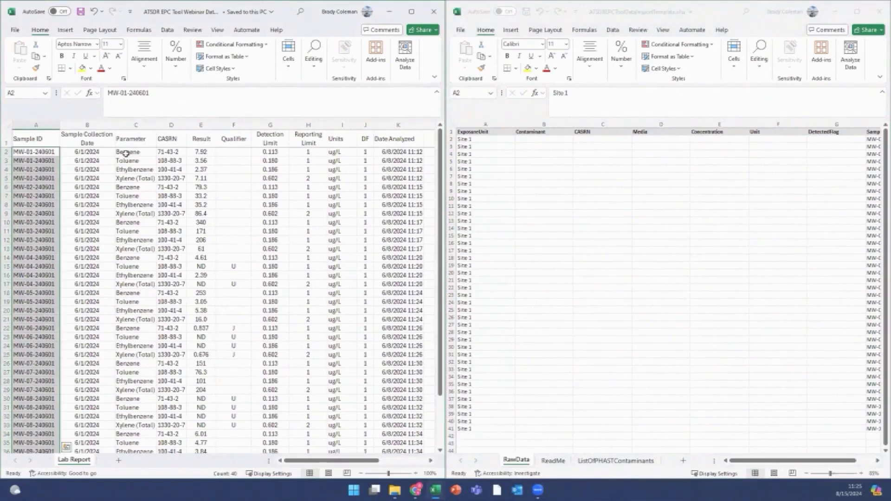
pyautogui.click(124, 152)
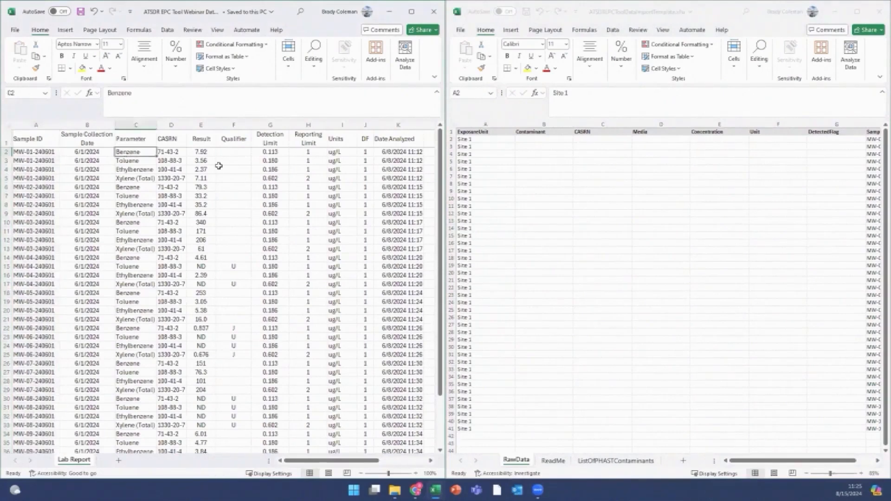
pyautogui.hotkey('shift', 'Right')
pyautogui.hotkey('ctrl', 'shift', 'Down')
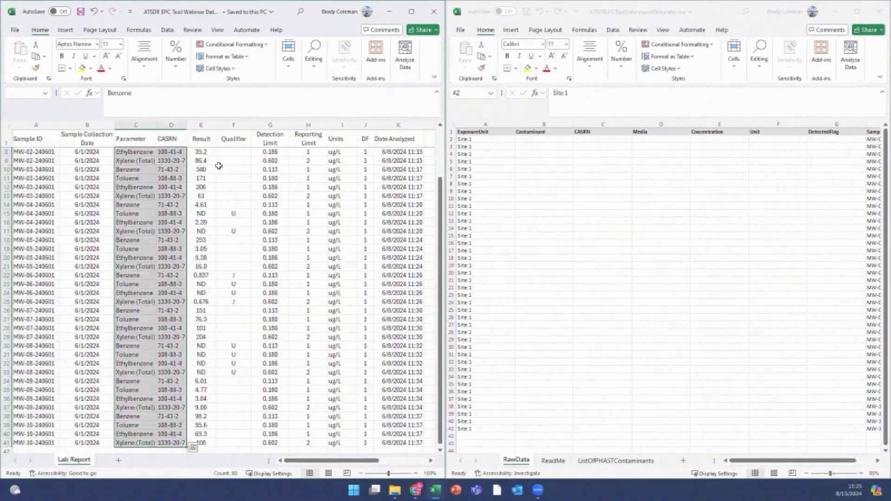
pyautogui.hotkey('ctrl', 'c')
pyautogui.click(564, 143)
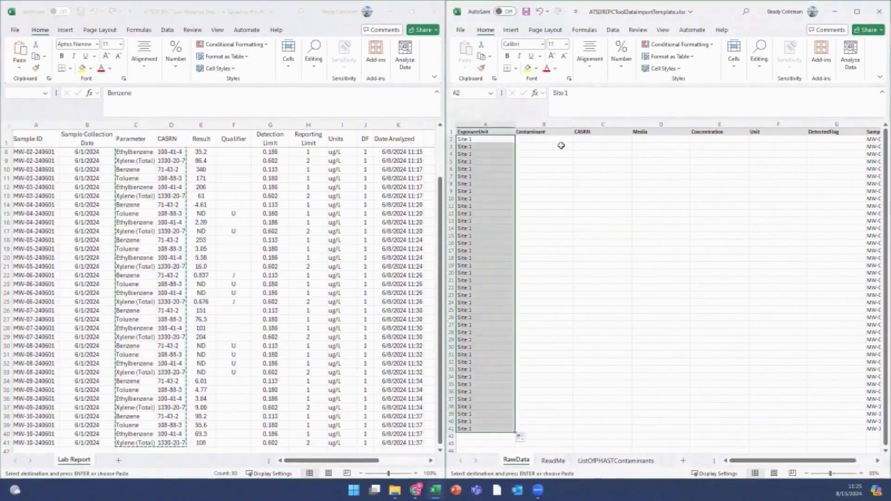
pyautogui.click(545, 138)
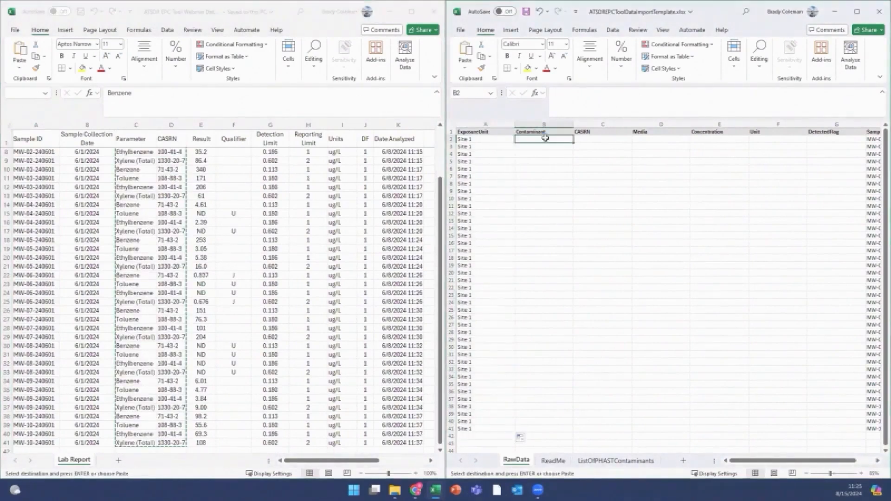
pyautogui.hotkey('ctrl', 'v')
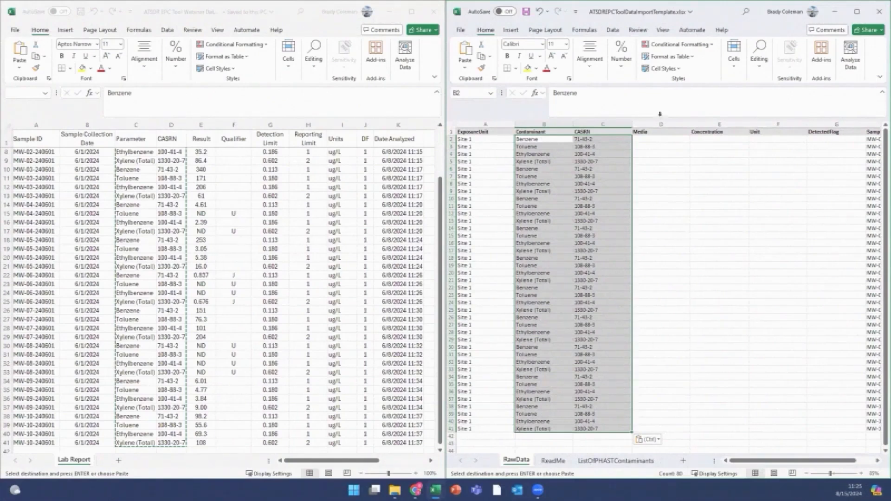
# Set the Media of the template's first record, cell D2, to Water
pyautogui.moveTo(656, 141); pyautogui.dragTo(695, 147)
pyautogui.click(683, 140)
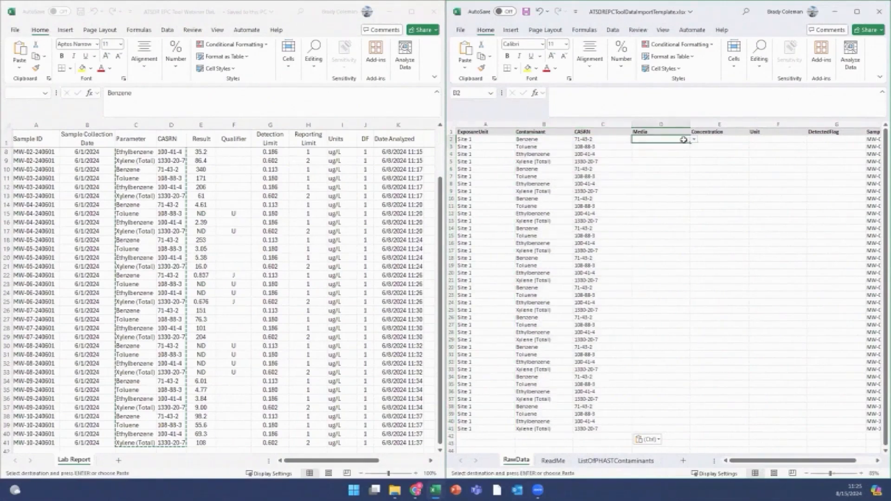
pyautogui.click(694, 139)
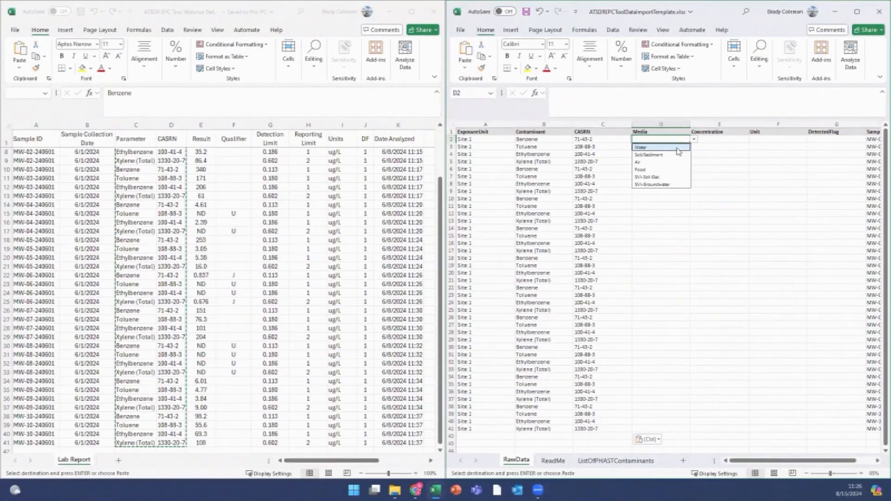
pyautogui.click(677, 148)
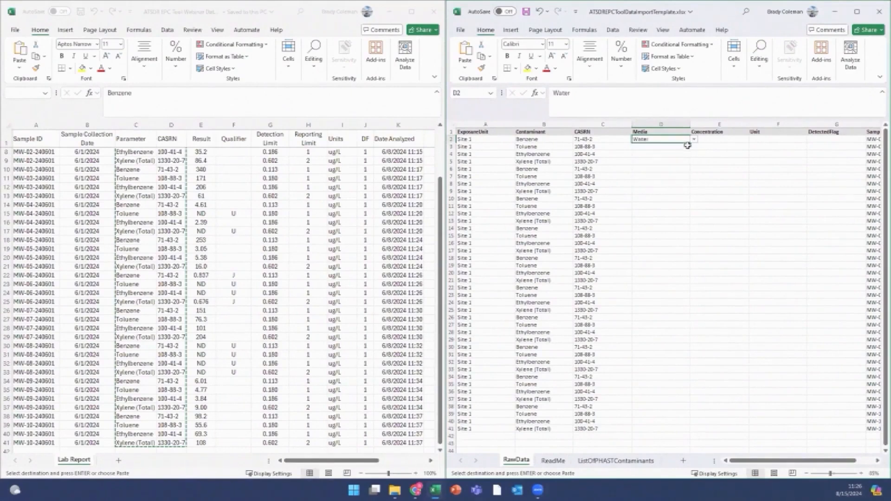
# Fill Water from D2 down the template's Media column to row 41
pyautogui.doubleClick(690, 143)
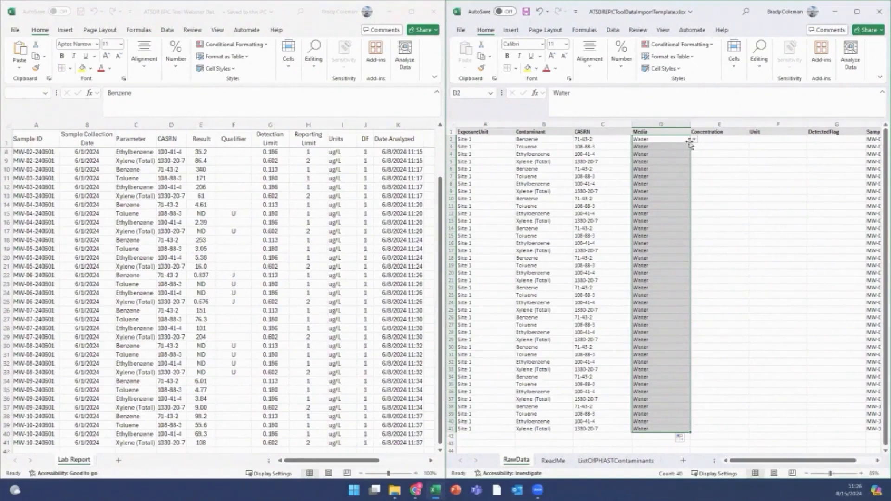
# Review the lab report's ND results and U qualifiers, and add a DetectedFlag column header in L1
pyautogui.click(201, 283)
pyautogui.click(202, 283)
pyautogui.scroll(-2, 201, 283)
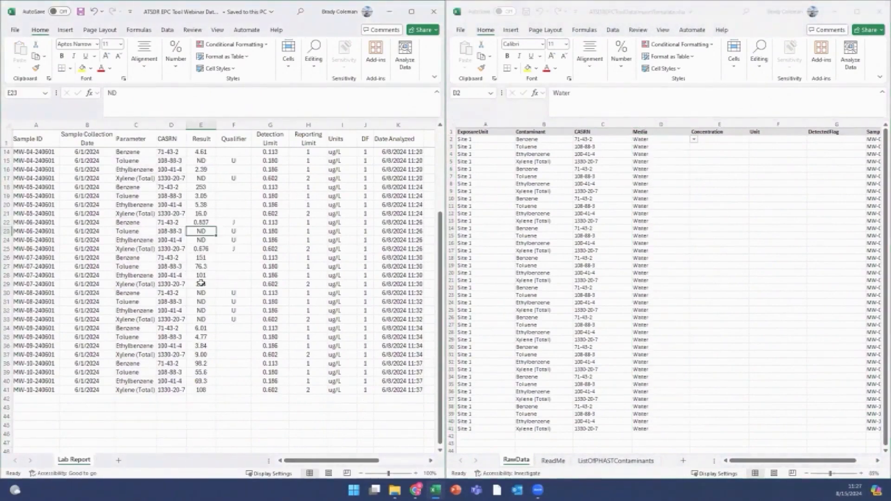
pyautogui.click(231, 232)
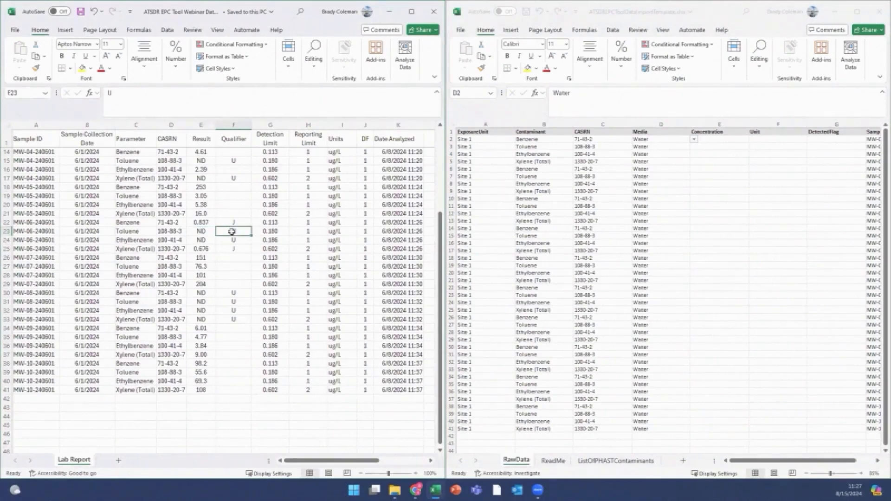
pyautogui.scroll(4, 232, 231)
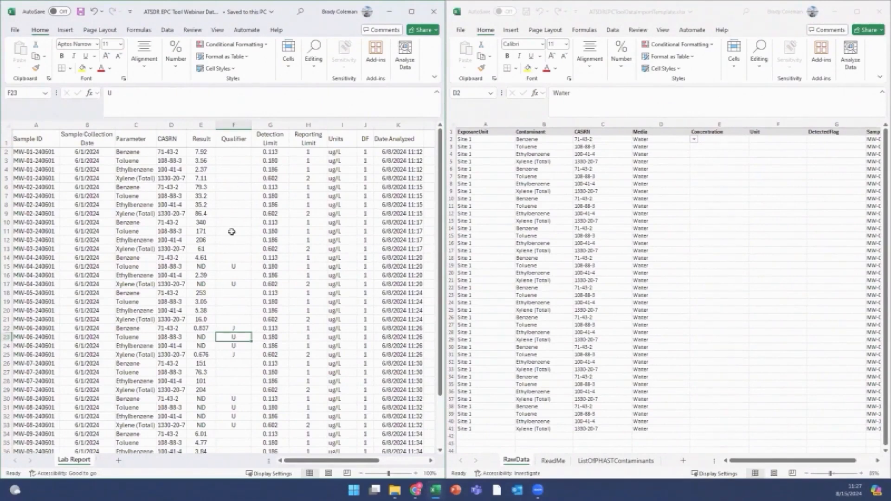
pyautogui.click(396, 138)
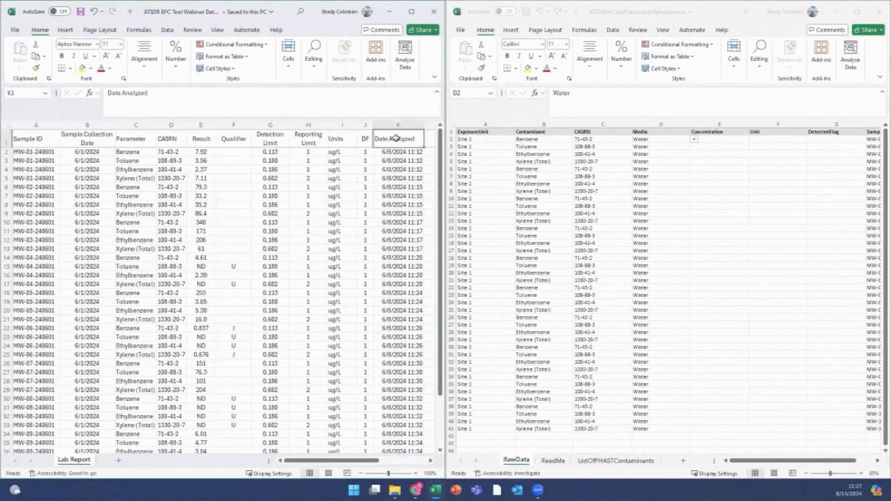
pyautogui.press('Right')
pyautogui.write('De')
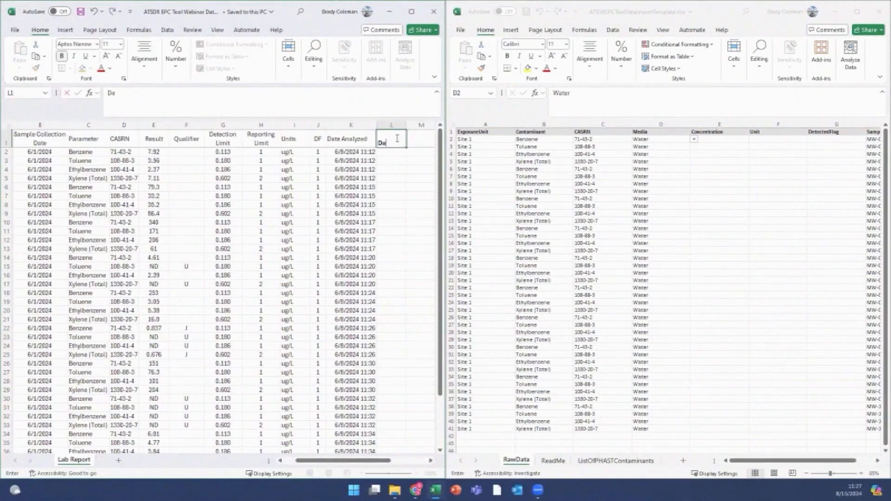
pyautogui.write('tectedFlag')
pyautogui.press('Return')
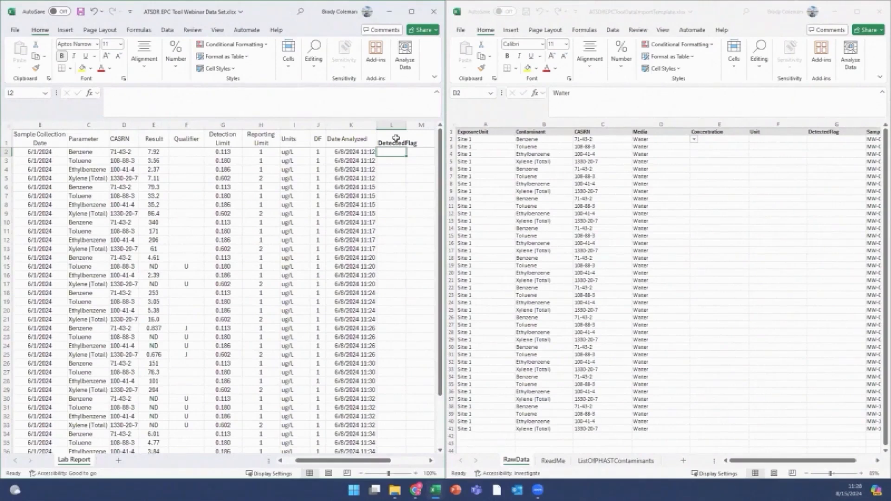
# Enter =IF(E2="ND",0,1) in L2 of the lab report and fill it down the DetectedFlag column to the last record
pyautogui.write('=if')
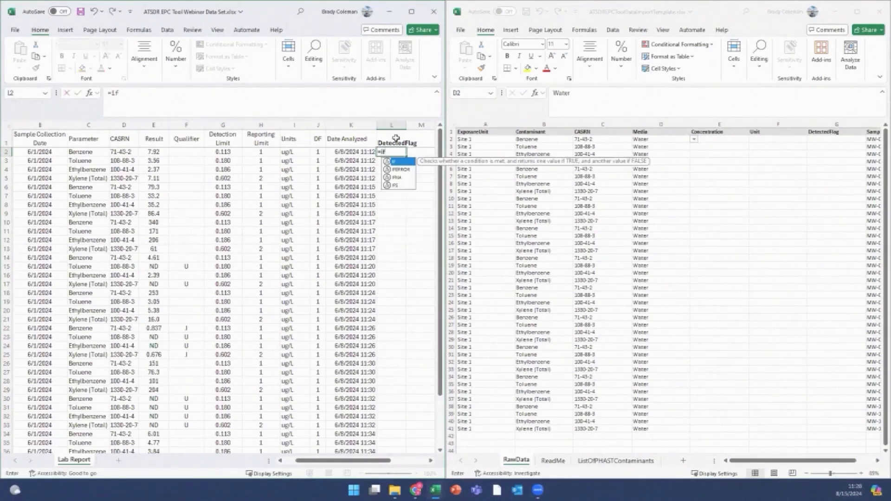
pyautogui.write('(e2')
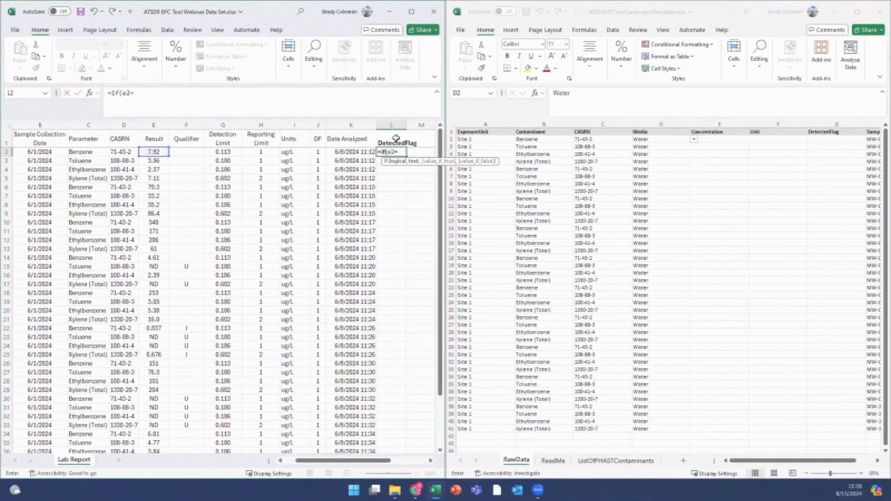
pyautogui.write('="ND",0,1')
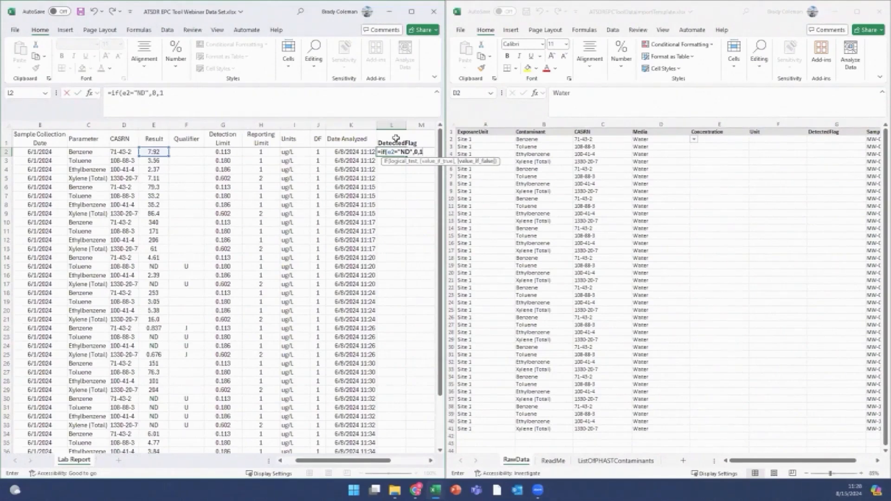
pyautogui.write(')')
pyautogui.hotkey('ctrl', 'Return')
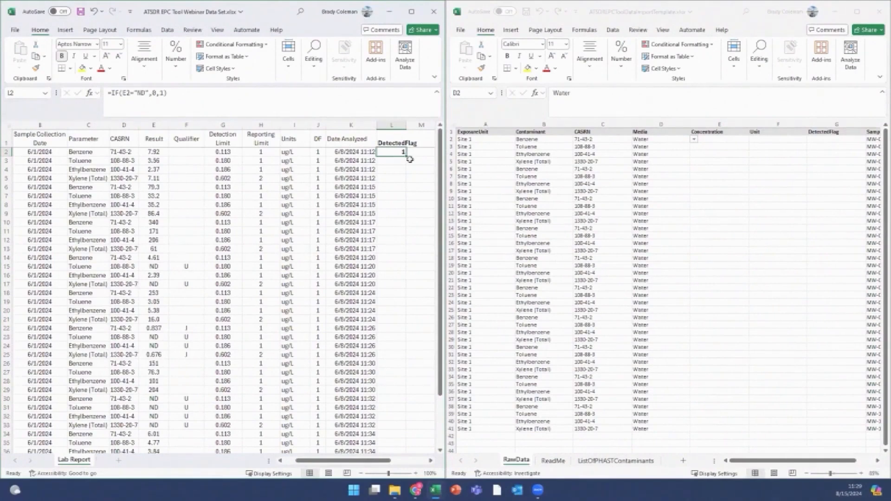
pyautogui.doubleClick(406, 156)
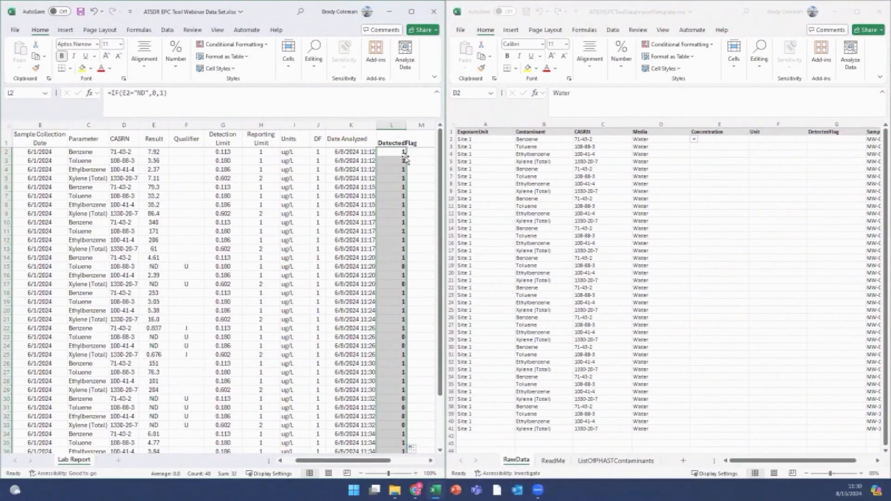
# Replace the lab report's DetectedFlag formulas with their values by pasting them in place as values only
pyautogui.hotkey('ctrl', 'c')
pyautogui.hotkey('ctrl', 'v')
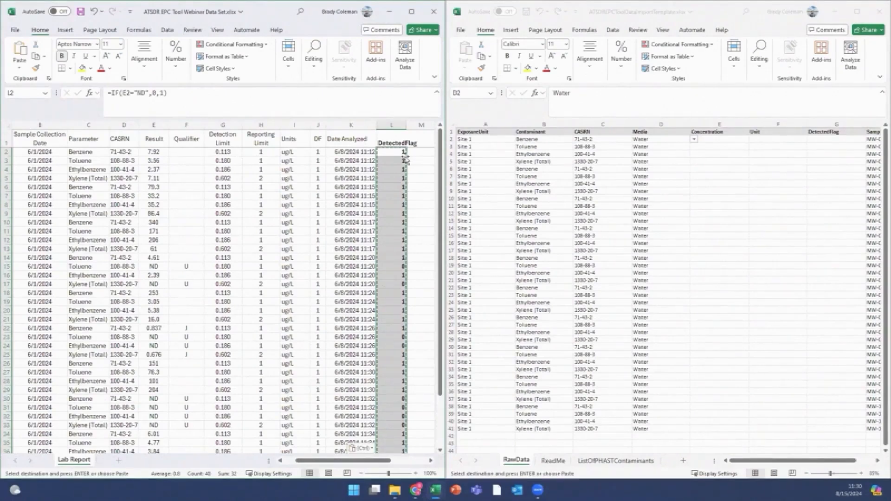
pyautogui.click(363, 448)
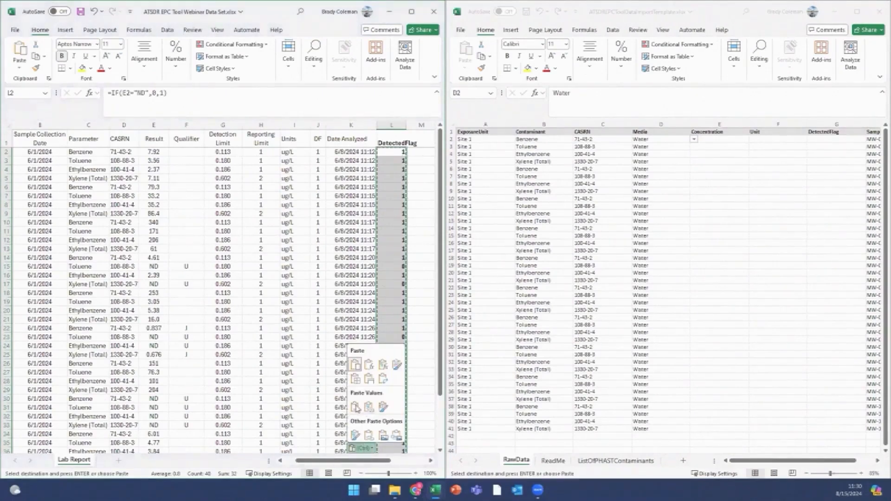
pyautogui.click(356, 407)
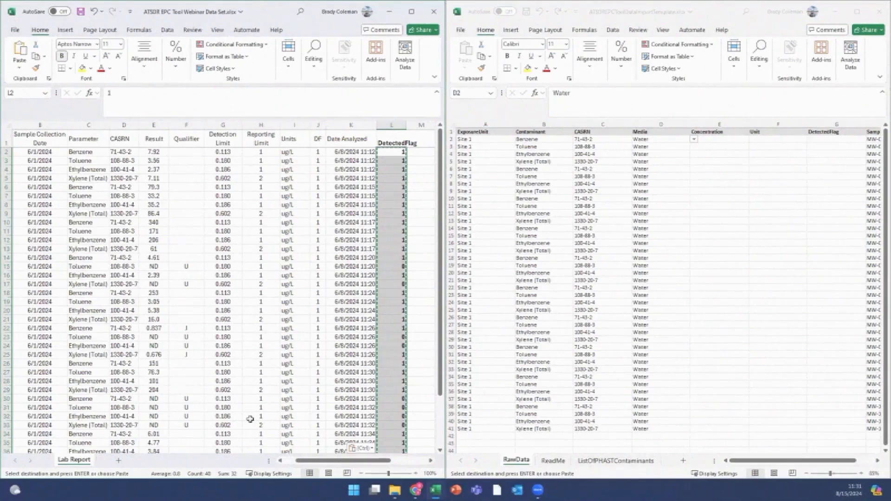
# Replace the MW-04 ND results with their reporting limits: 1 for Toluene in E15 and 2 for Xylene (Total) in E17
pyautogui.click(155, 265)
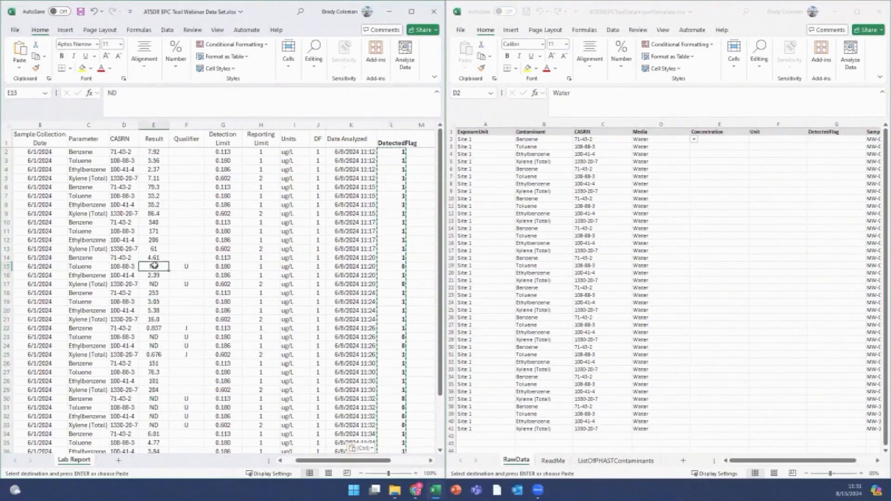
pyautogui.write('1')
pyautogui.press('Return')
pyautogui.press('Return')
pyautogui.write('2')
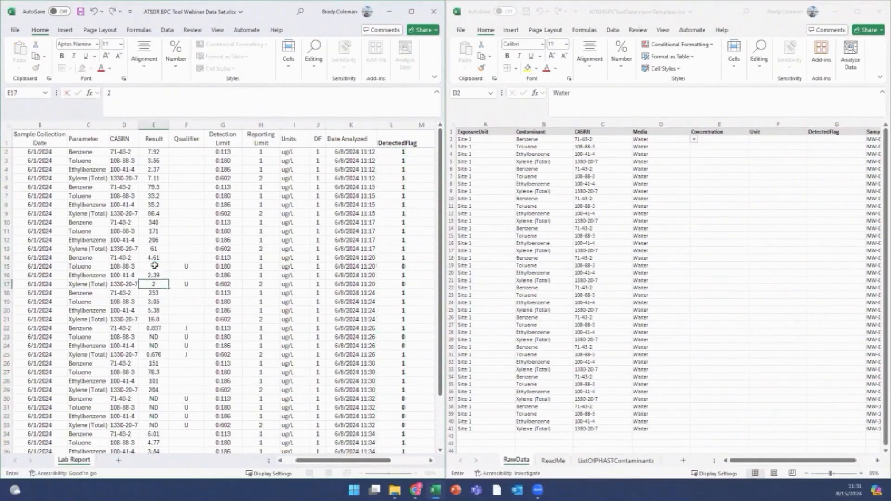
pyautogui.press('Return')
# Replace the MW-06 ND results for Toluene and Ethylbenzene in E23 and E24 with the reporting limit of 1
pyautogui.press('Return')
pyautogui.press('Return')
pyautogui.press('Return')
pyautogui.press('Return')
pyautogui.press('Return')
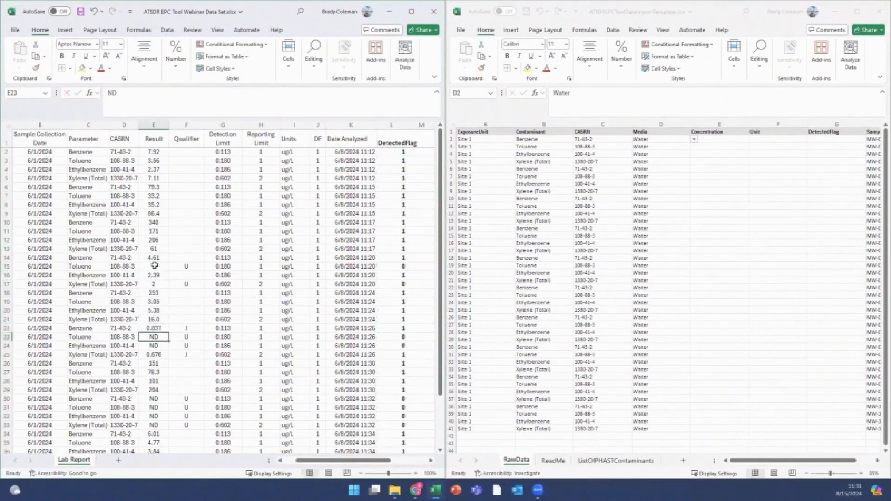
pyautogui.write('1')
pyautogui.press('Return')
pyautogui.write('1')
pyautogui.press('Return')
# Replace the MW-08 ND results with their reporting limits, entering 1 in E30 to E32 and 2 in E33
pyautogui.press('Return')
pyautogui.press('Return')
pyautogui.press('Return')
pyautogui.press('Return')
pyautogui.press('Return')
pyautogui.write('1')
pyautogui.press('Return')
pyautogui.write('1')
pyautogui.press('Return')
pyautogui.write('1')
pyautogui.press('Return')
pyautogui.write('2')
pyautogui.scroll(-4, 174, 344)
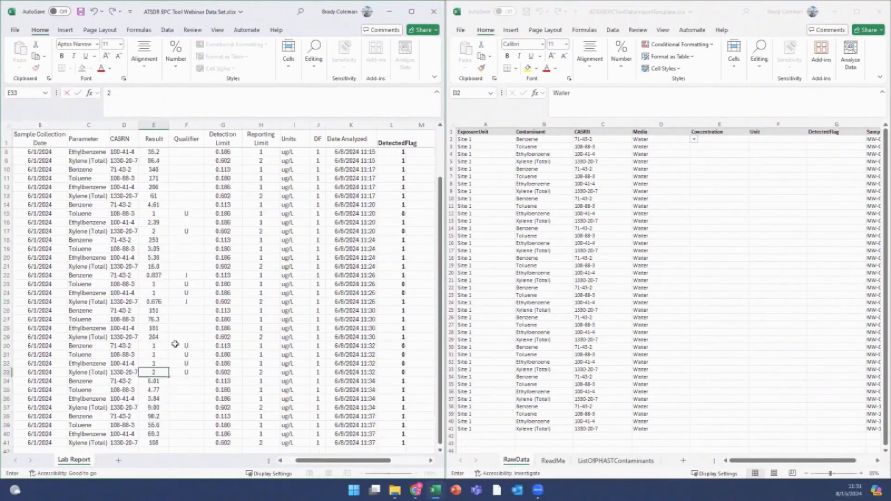
pyautogui.scroll(4, 175, 346)
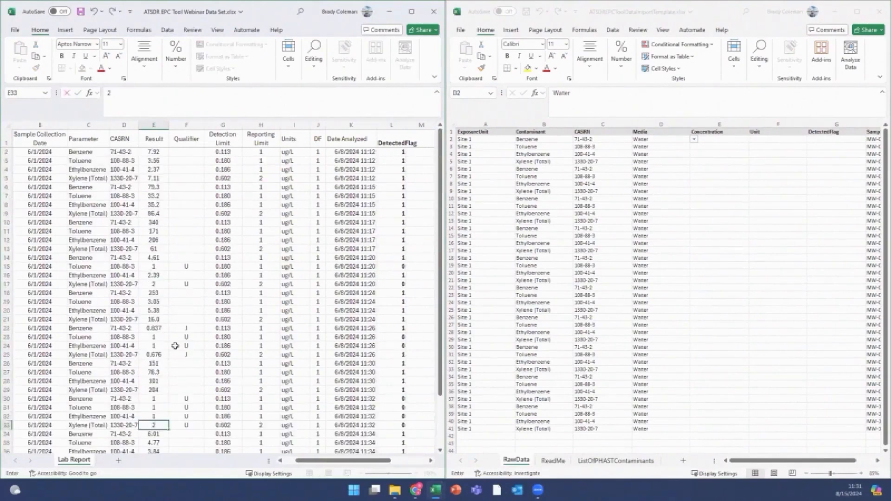
pyautogui.click(151, 434)
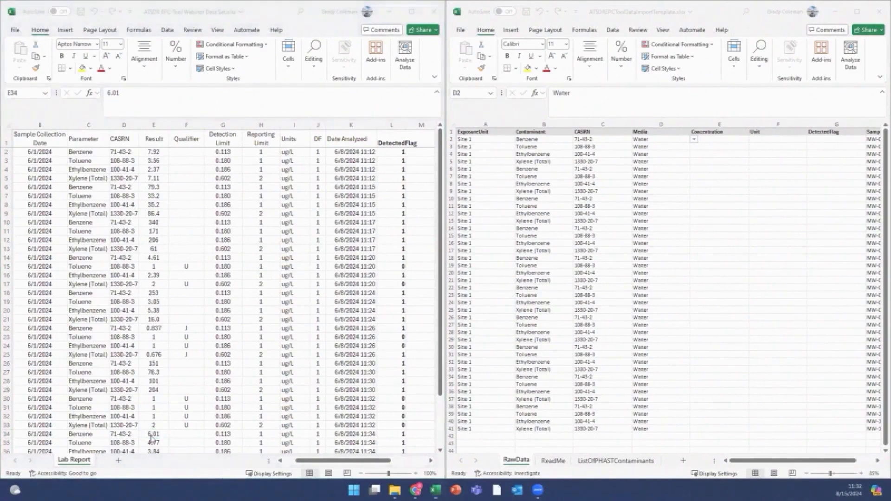
pyautogui.click(152, 436)
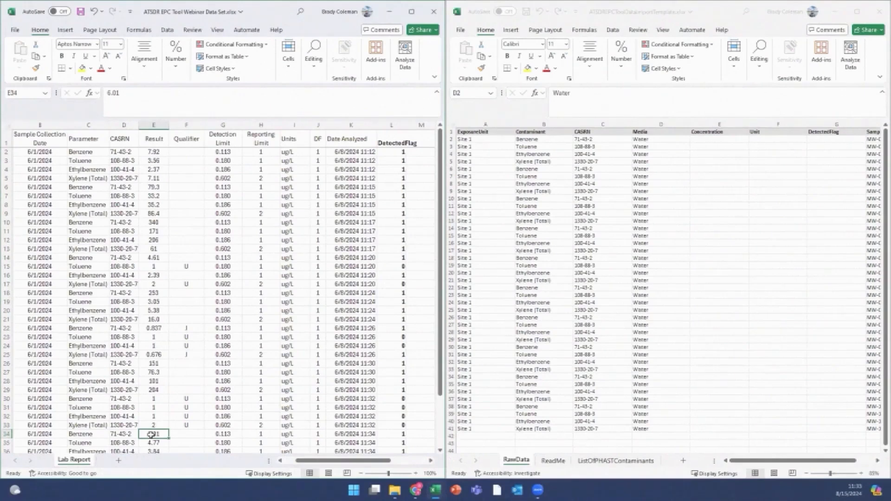
# Copy all Result, Units and DetectedFlag values from the lab report into the template's Concentration, Unit and DetectedFlag columns, starting at E2
pyautogui.click(153, 153)
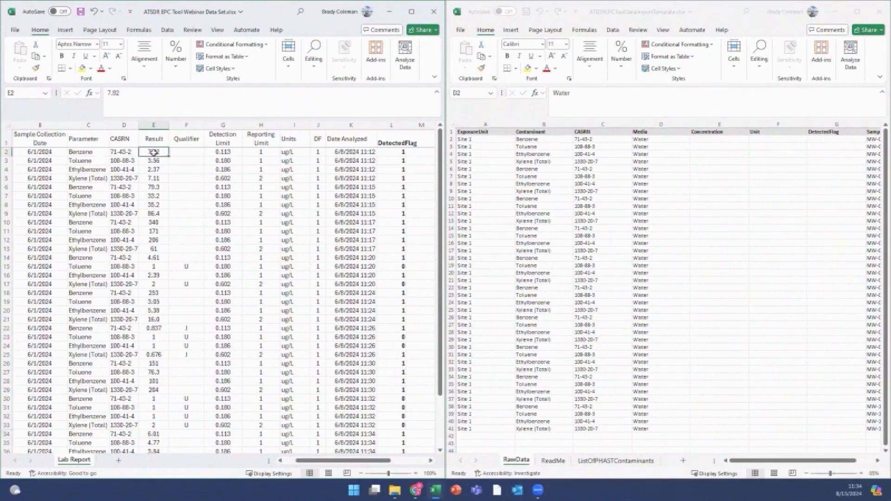
pyautogui.hotkey('ctrl', 'shift', 'Down')
pyautogui.scroll(2, 283, 151)
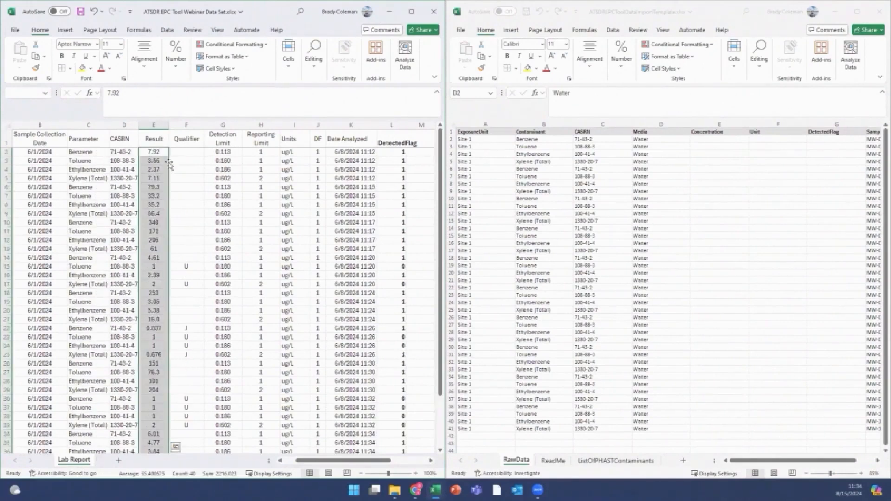
pyautogui.keyDown('ctrl'); pyautogui.click(283, 150); pyautogui.keyUp('ctrl')
pyautogui.hotkey('ctrl', 'shift', 'Down')
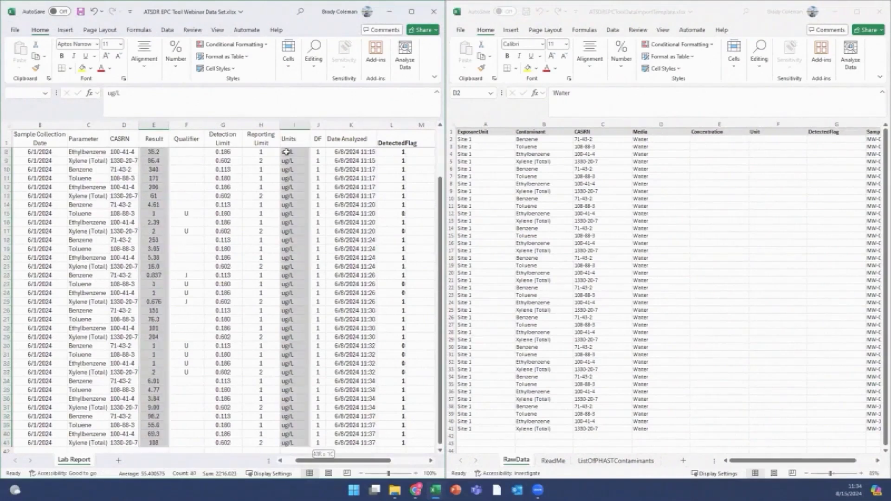
pyautogui.scroll(2, 352, 232)
pyautogui.keyDown('ctrl'); pyautogui.click(402, 151); pyautogui.keyUp('ctrl')
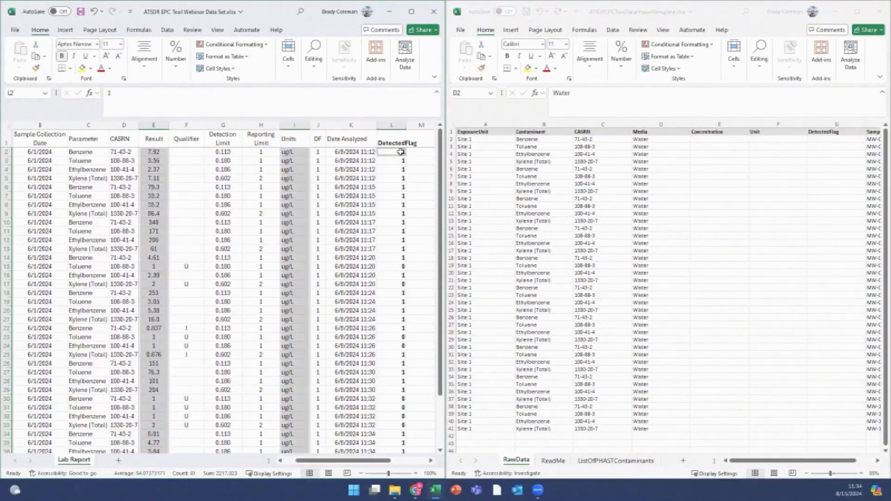
pyautogui.hotkey('ctrl', 'shift', 'Down')
pyautogui.hotkey('ctrl', 'c')
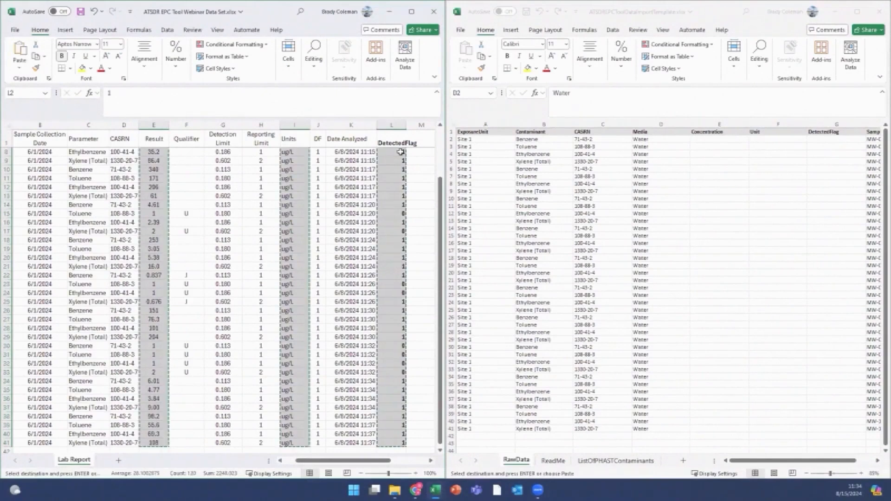
pyautogui.scroll(2, 387, 188)
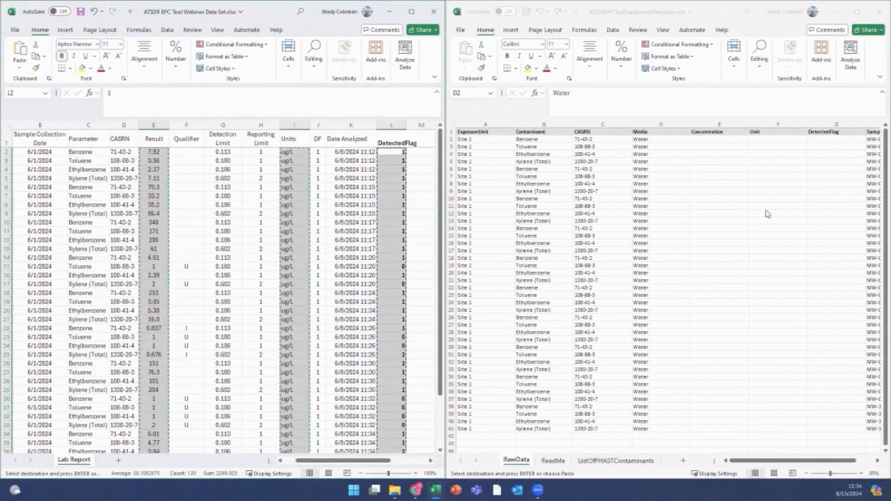
pyautogui.click(708, 138)
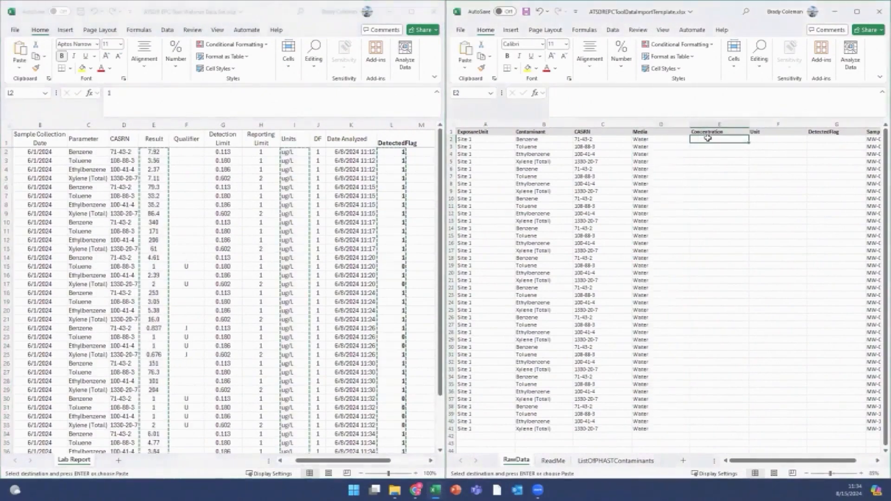
pyautogui.hotkey('ctrl', 'v')
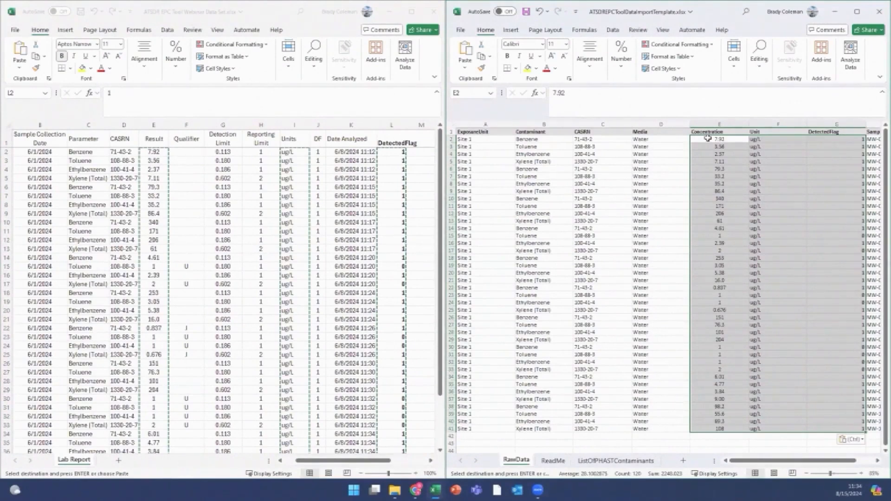
# Save the completed data import template and close its workbook
pyautogui.click(668, 205)
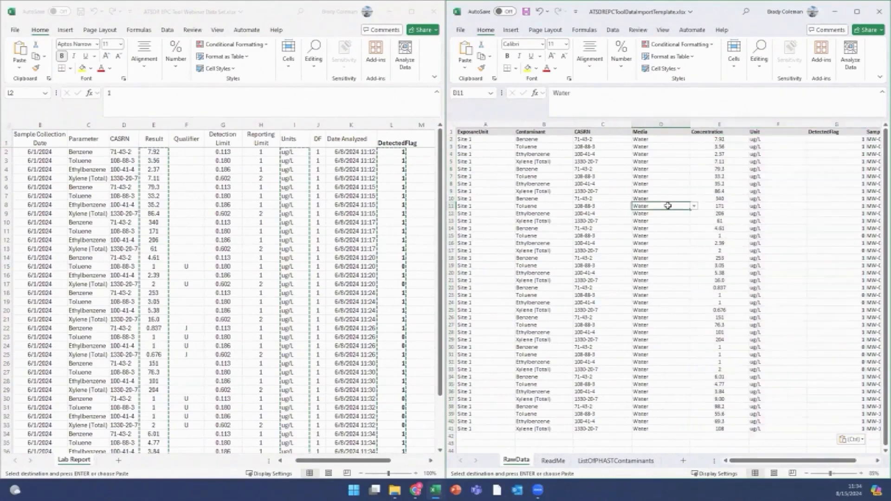
pyautogui.hotkey('ctrl', 's')
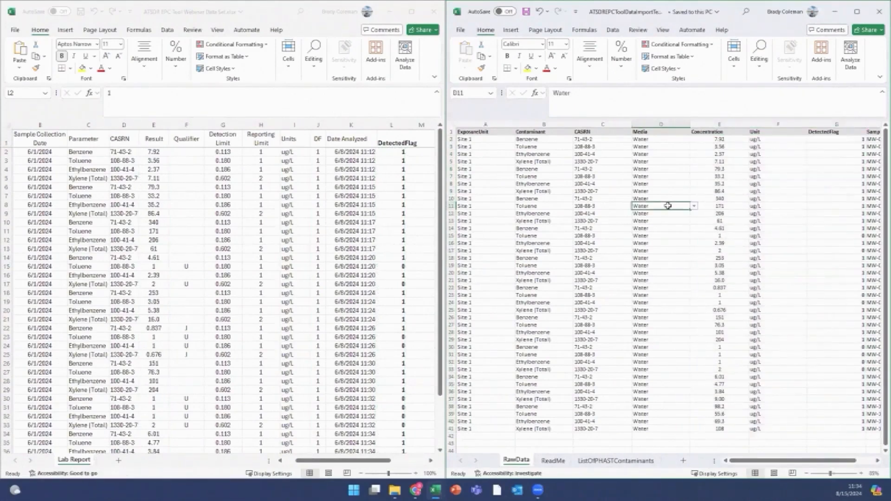
pyautogui.click(879, 10)
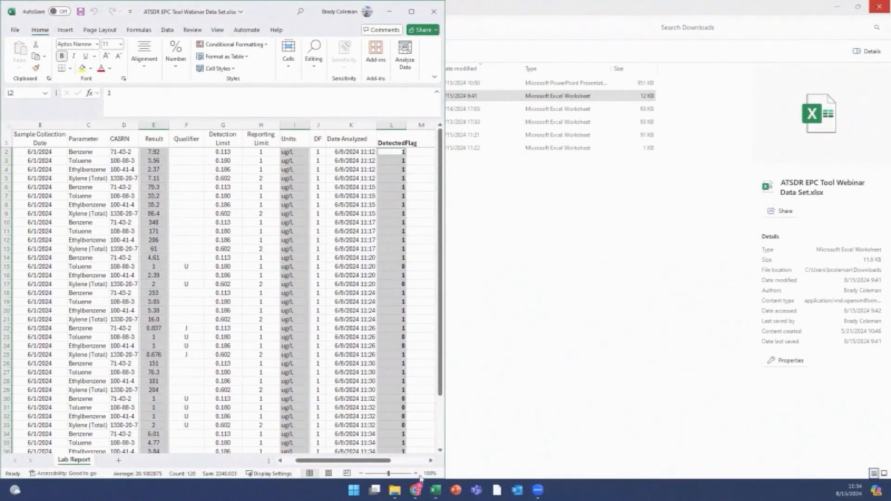
# Switch to the EPC Tool in the browser, upload ATSDREPCToolDataImportTemplate.xlsx from Downloads and calculate the EPCs
pyautogui.click(415, 490)
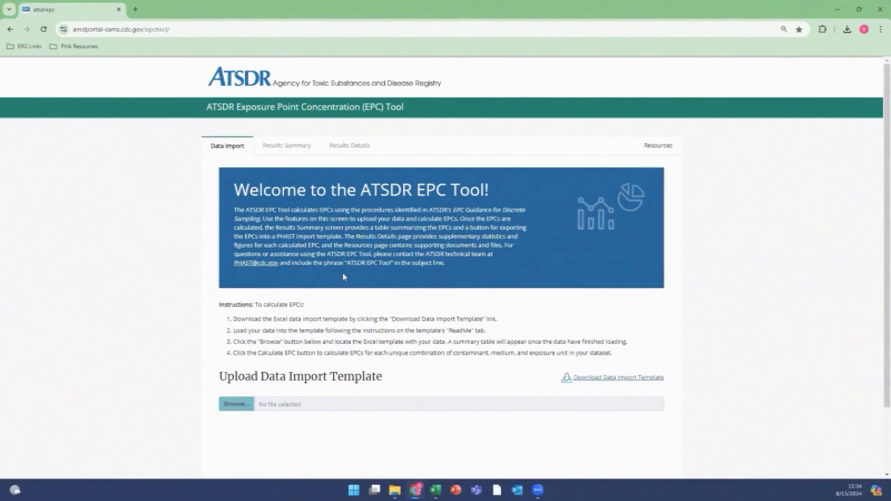
pyautogui.click(238, 405)
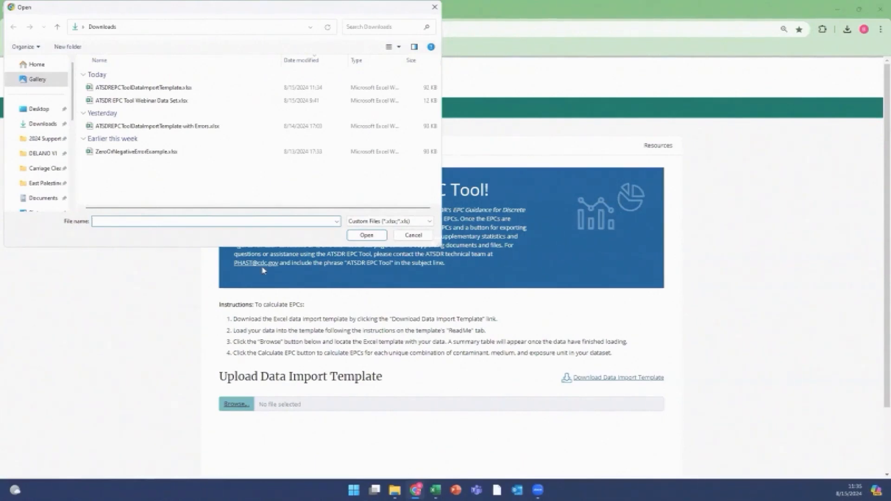
pyautogui.click(178, 90)
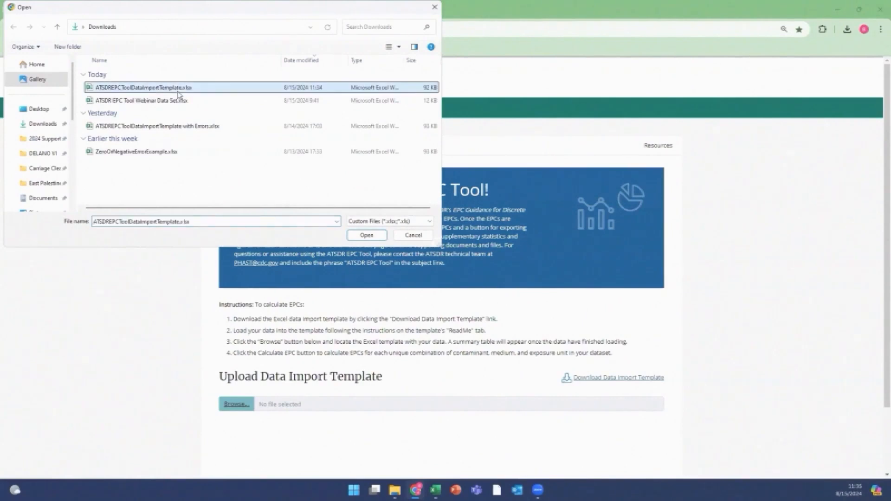
pyautogui.click(367, 235)
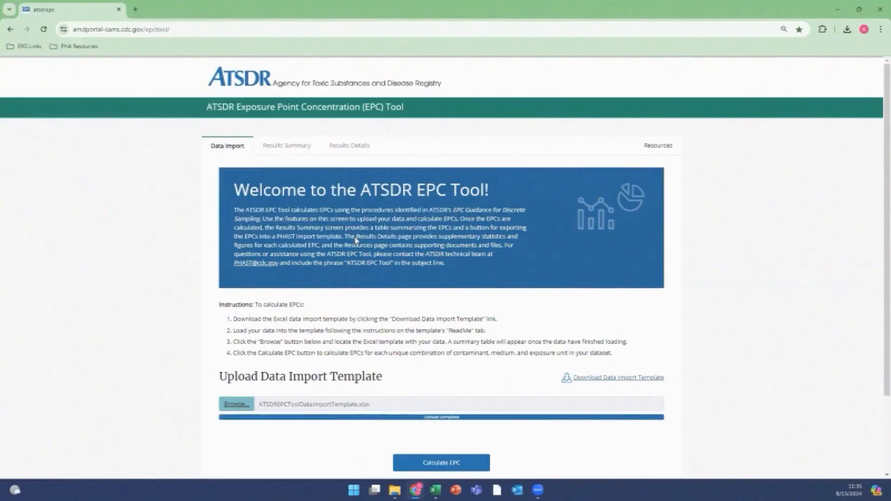
pyautogui.scroll(-3, 357, 240)
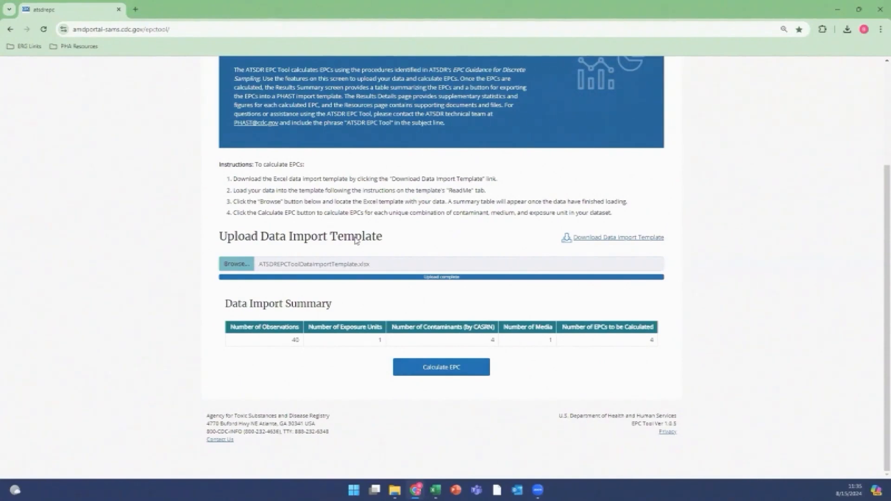
pyautogui.click(439, 368)
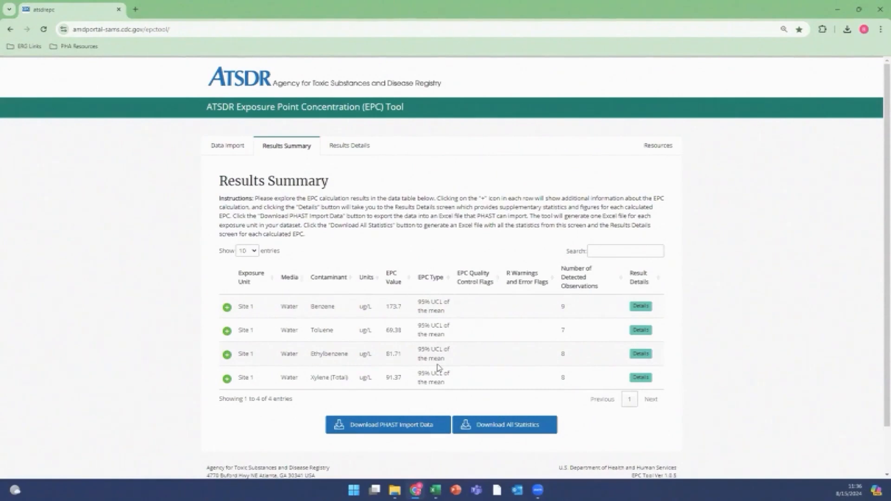
# Return to the data import page and upload ZeroOrNegativeErrorExample.xlsx, bringing the upload outcome into view
pyautogui.click(224, 148)
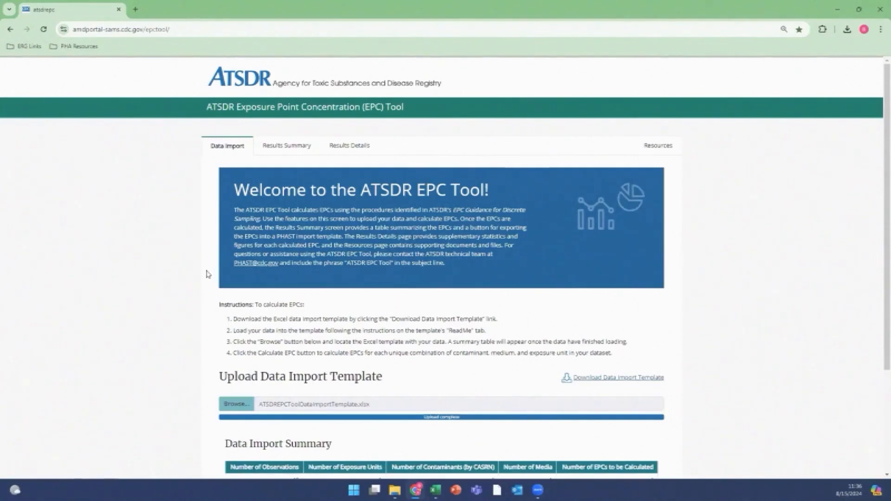
pyautogui.scroll(-1, 207, 274)
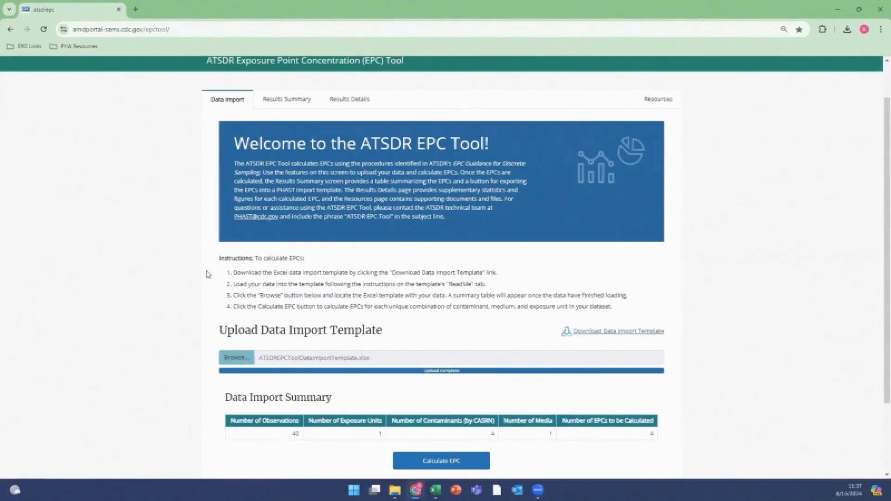
pyautogui.click(232, 359)
pyautogui.scroll(1, 232, 358)
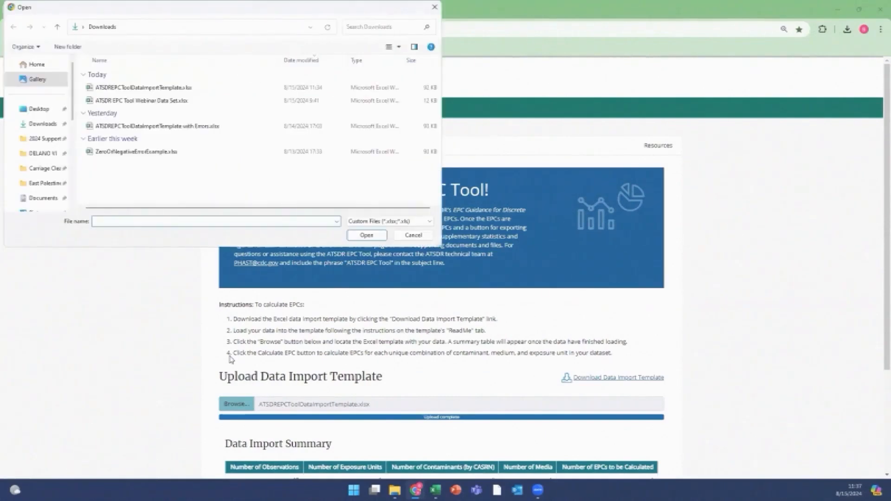
pyautogui.click(166, 155)
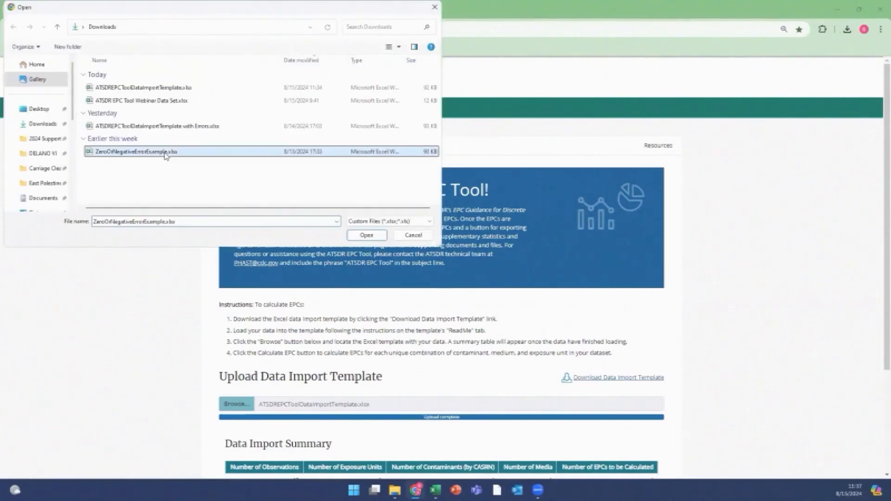
pyautogui.click(367, 235)
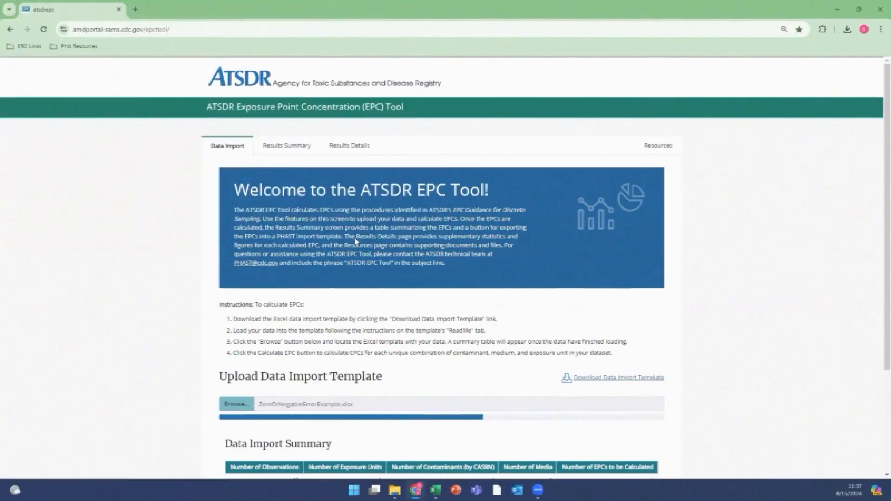
pyautogui.scroll(-3, 403, 357)
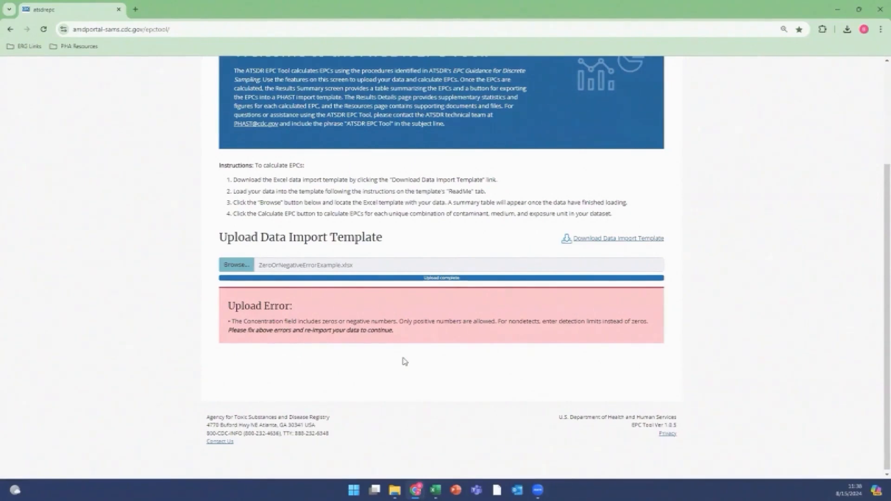
# Open ZeroOrNegativeErrorExample.xlsx from the Downloads folder in a maximized Excel window and set the MW-04 Toluene concentration in E15 to 1
pyautogui.click(395, 490)
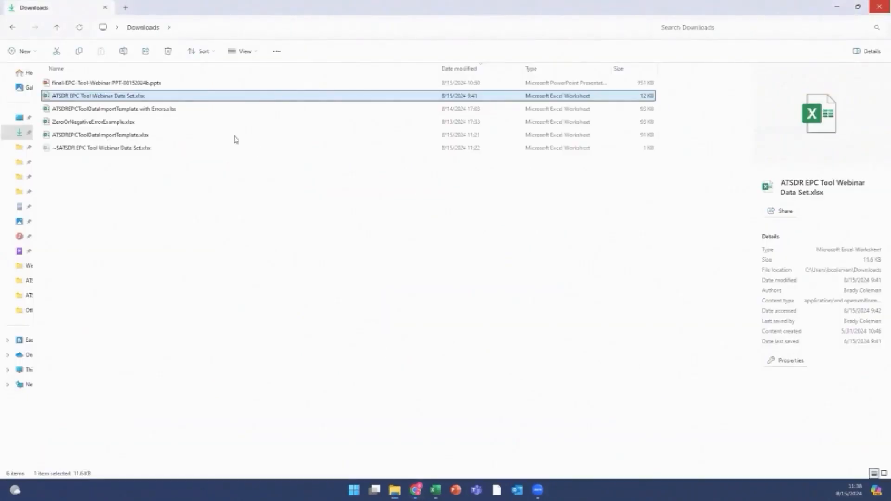
pyautogui.click(138, 122)
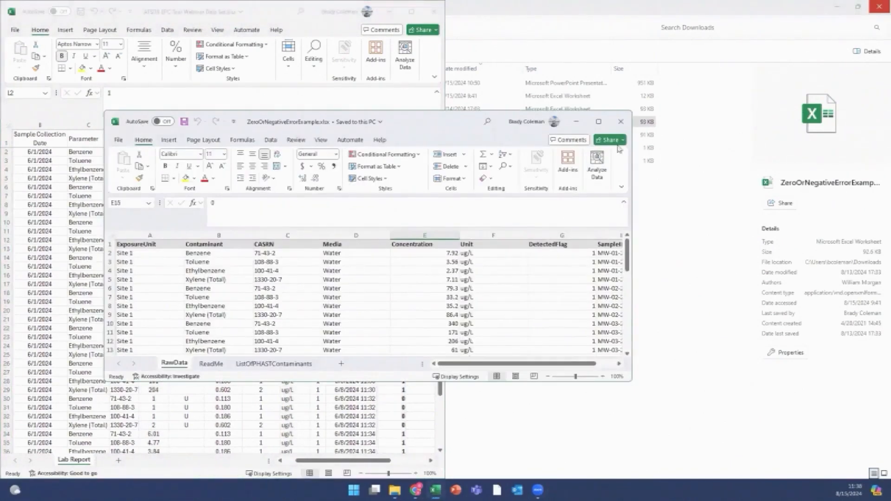
pyautogui.click(599, 122)
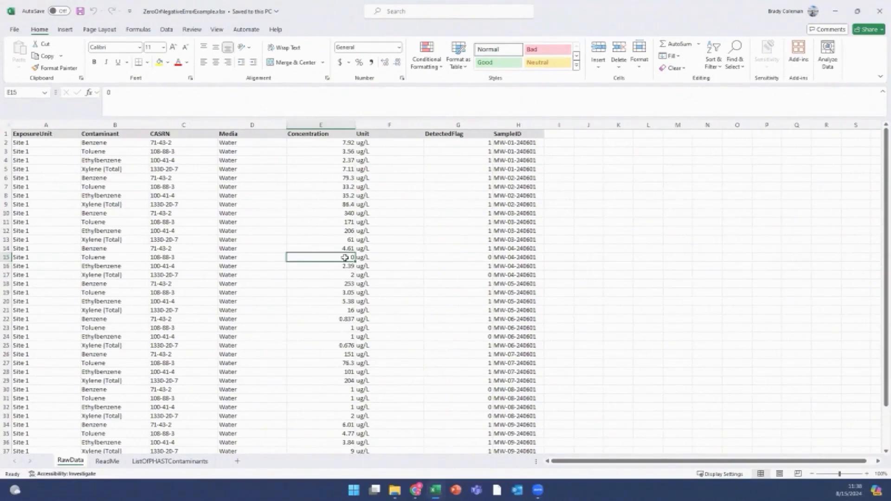
pyautogui.write('1')
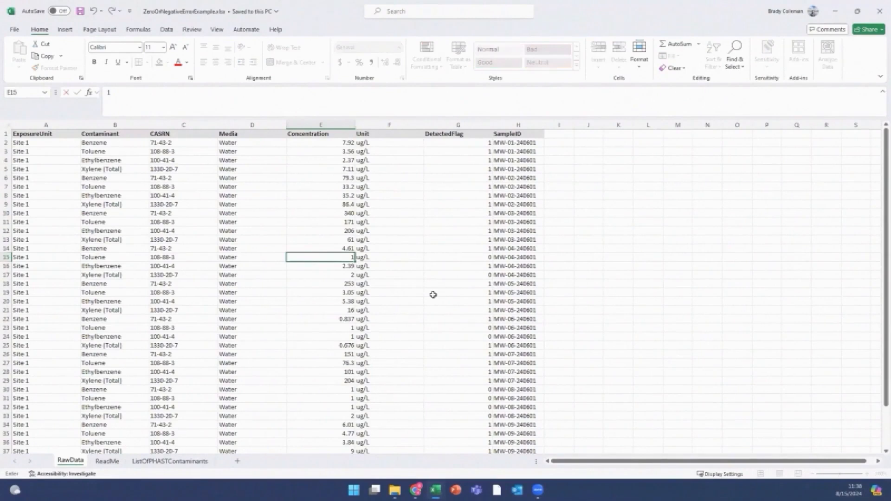
pyautogui.press('Return')
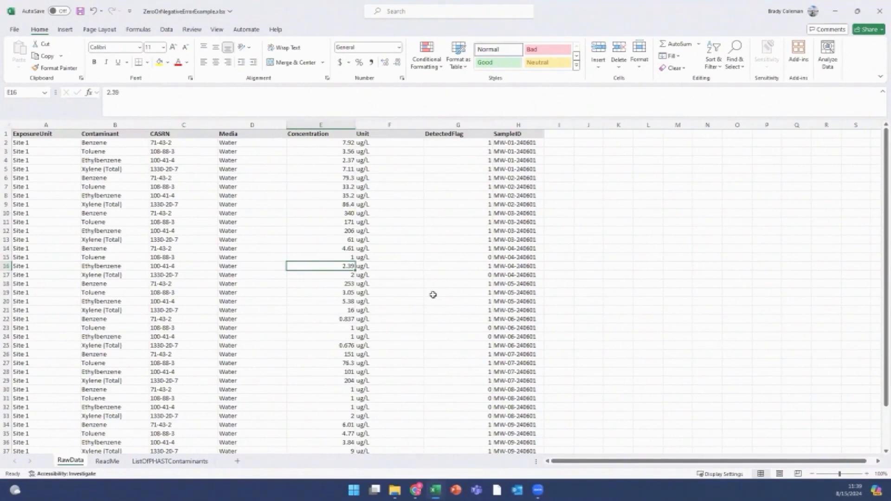
# Save the corrected ZeroOrNegativeErrorExample.xlsx workbook and close it
pyautogui.click(434, 294)
pyautogui.hotkey('ctrl', 's')
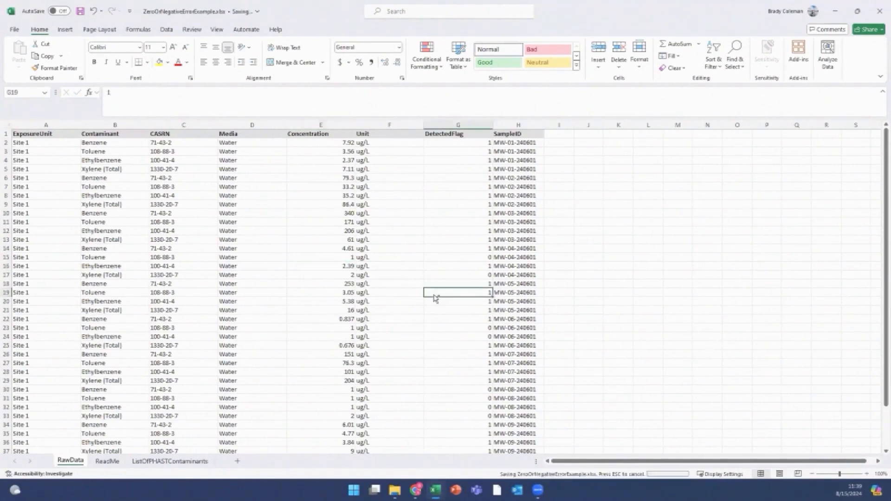
pyautogui.click(879, 14)
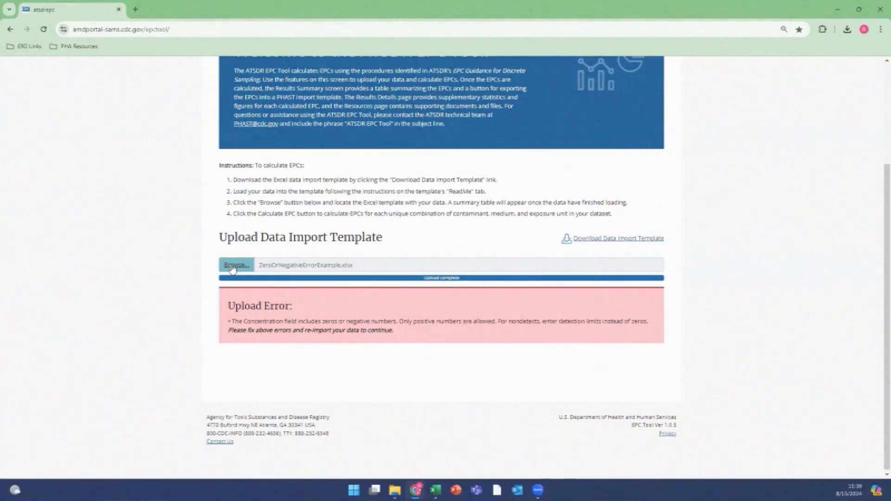
# Upload the corrected ZeroOrNegativeErrorExample.xlsx to the EPC Tool again and check its data import summary
pyautogui.click(232, 269)
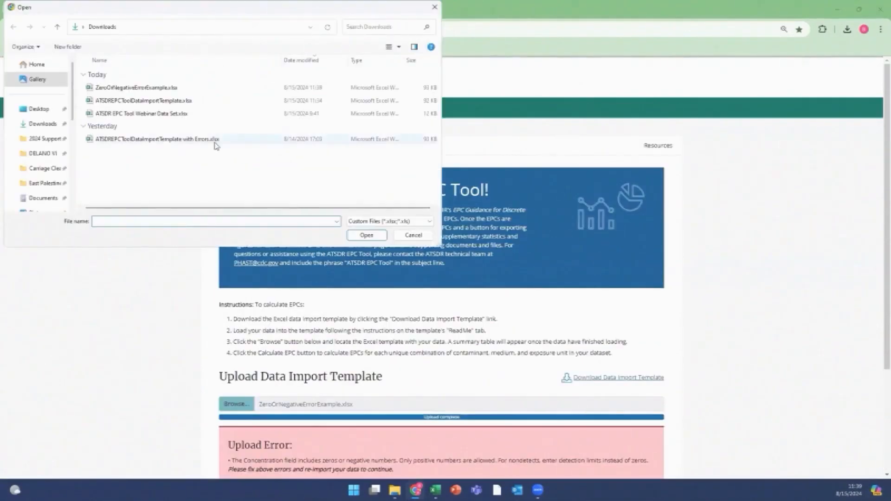
pyautogui.click(181, 88)
pyautogui.click(374, 238)
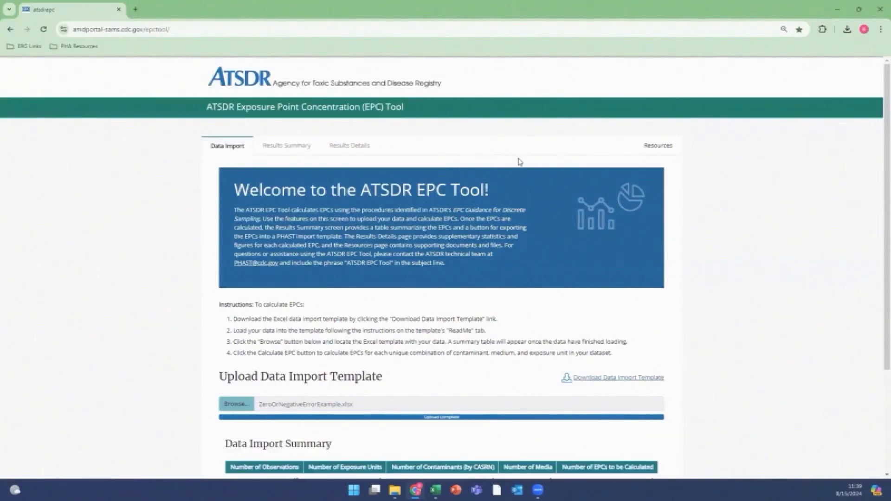
pyautogui.scroll(-2, 553, 211)
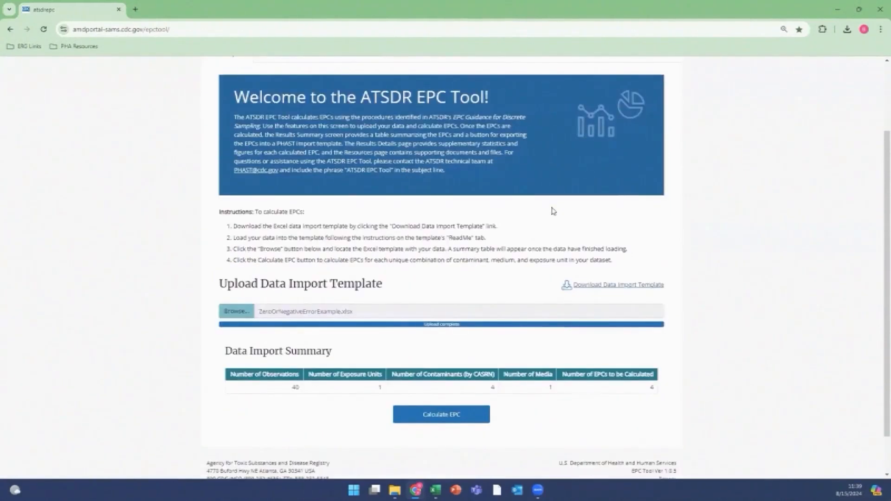
pyautogui.scroll(-1, 552, 211)
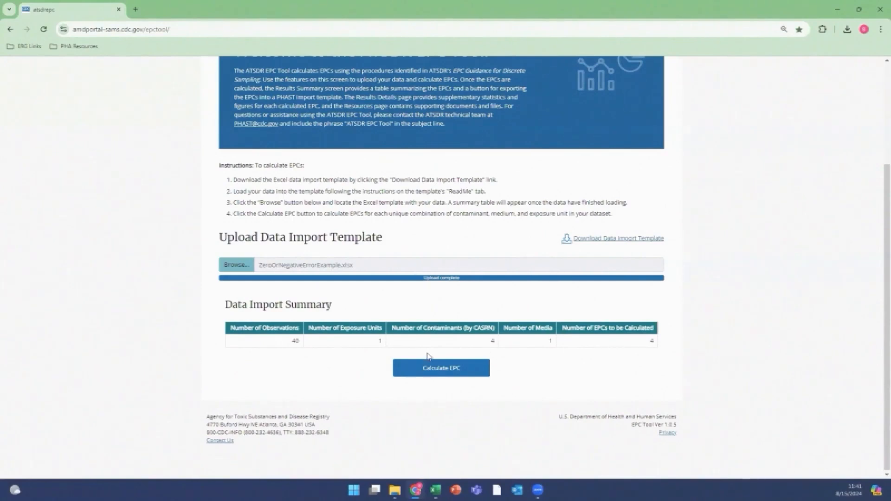
# Upload "ATSDREPCToolDataImportTemplate with Errors.xlsx" to the EPC Tool and view the upload outcome
pyautogui.scroll(3, 238, 270)
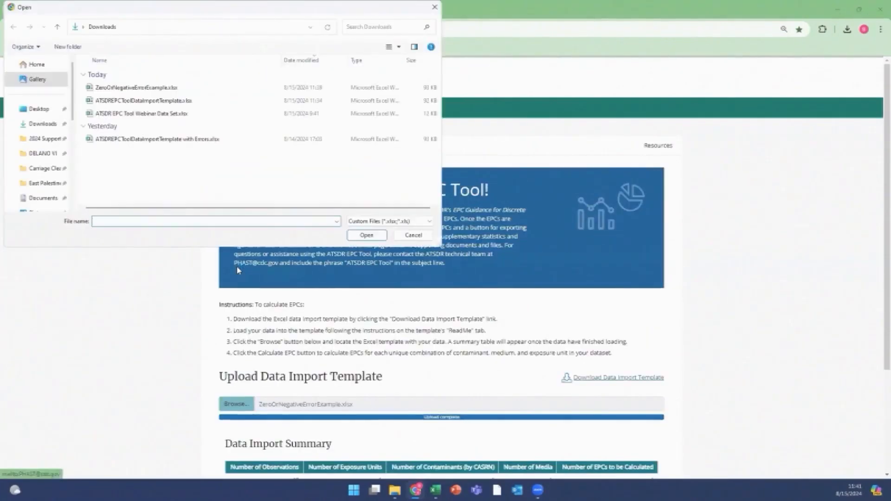
pyautogui.click(193, 144)
pyautogui.click(381, 237)
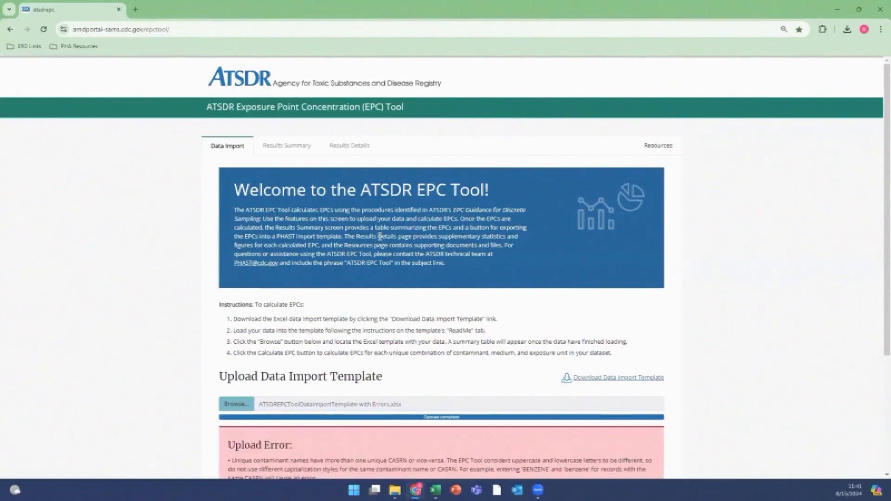
pyautogui.scroll(-3, 510, 374)
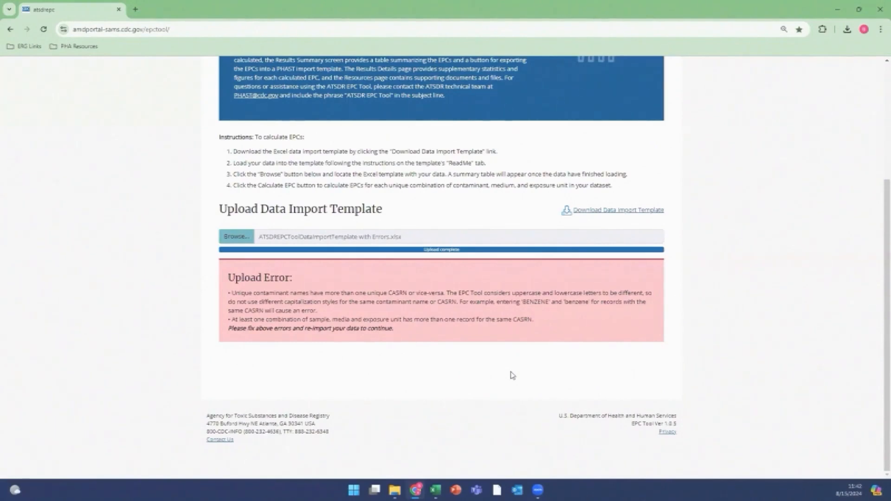
# Open "ATSDREPCToolDataImportTemplate with Errors.xlsx" from the Downloads folder in a maximized Excel window
pyautogui.click(394, 490)
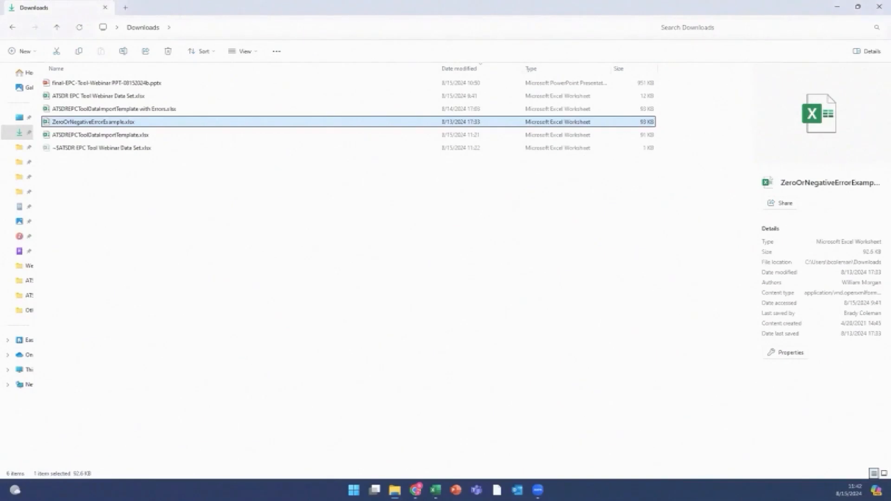
pyautogui.click(155, 111)
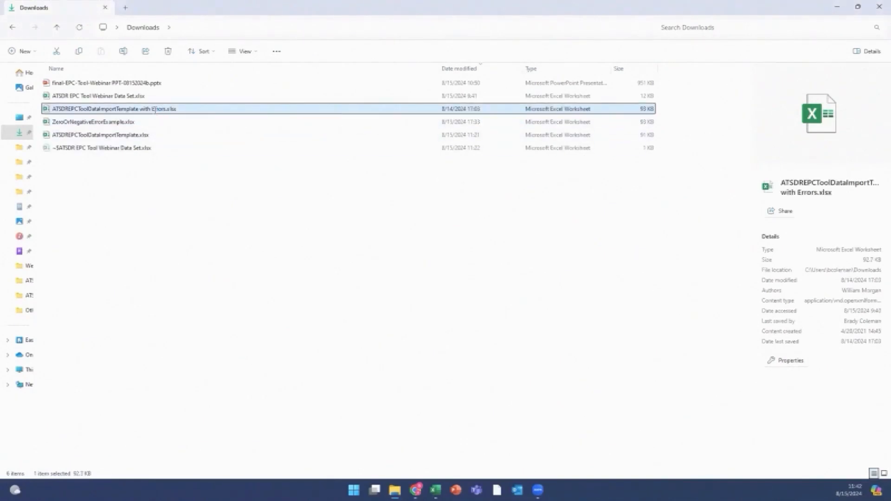
pyautogui.doubleClick(155, 110)
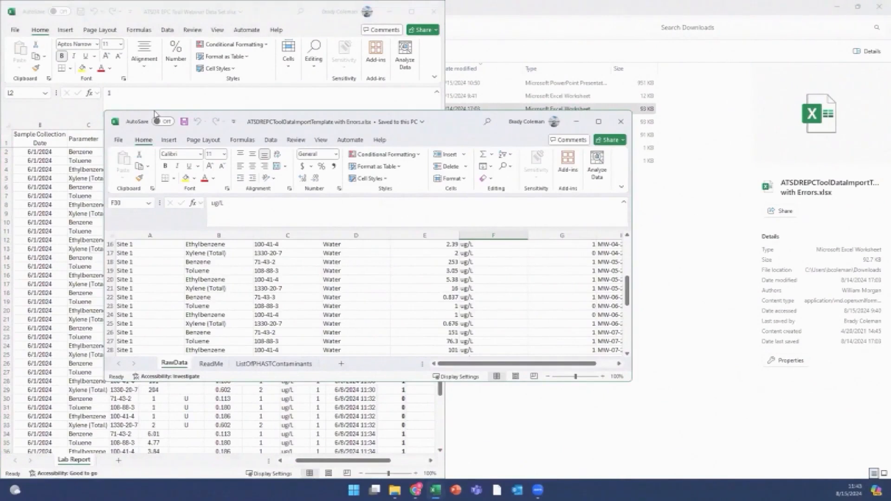
pyautogui.click(602, 123)
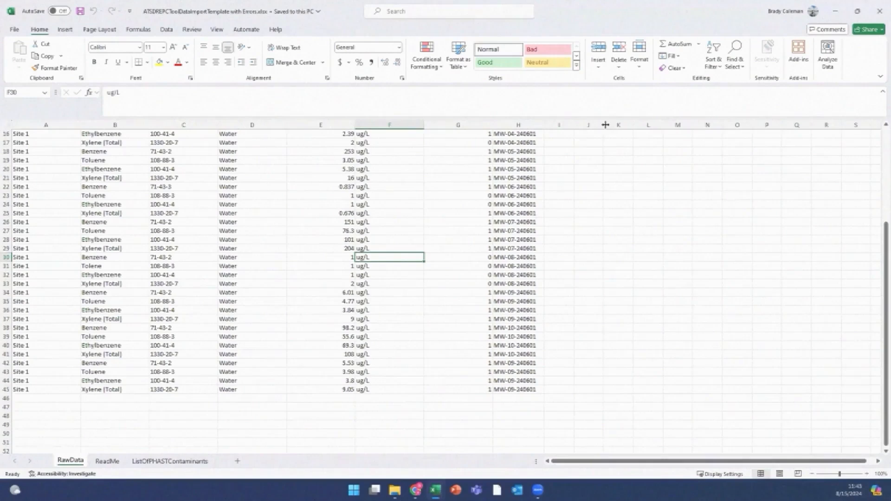
# Add a helper column heading "Key 1" in I1, next to the SampleID column on the RawData sheet
pyautogui.click(589, 193)
pyautogui.scroll(5, 589, 193)
pyautogui.click(553, 136)
pyautogui.write('Key 1')
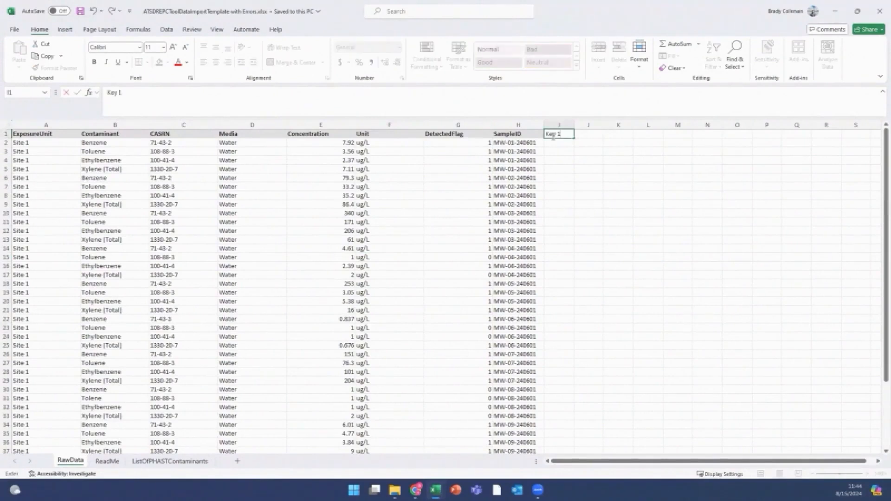
pyautogui.press('Return')
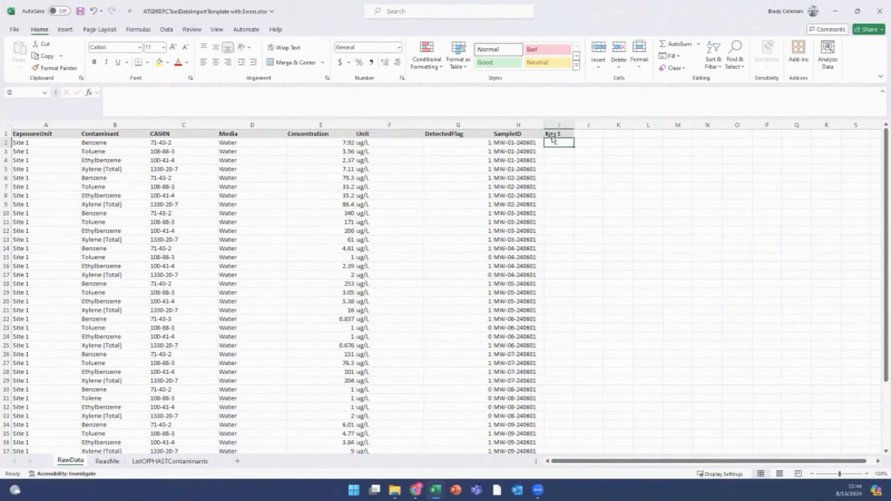
# Enter =B2&"|"&C2 in I2 to join contaminant and CASRN, and fill it down the Key 1 column
pyautogui.doubleClick(568, 144)
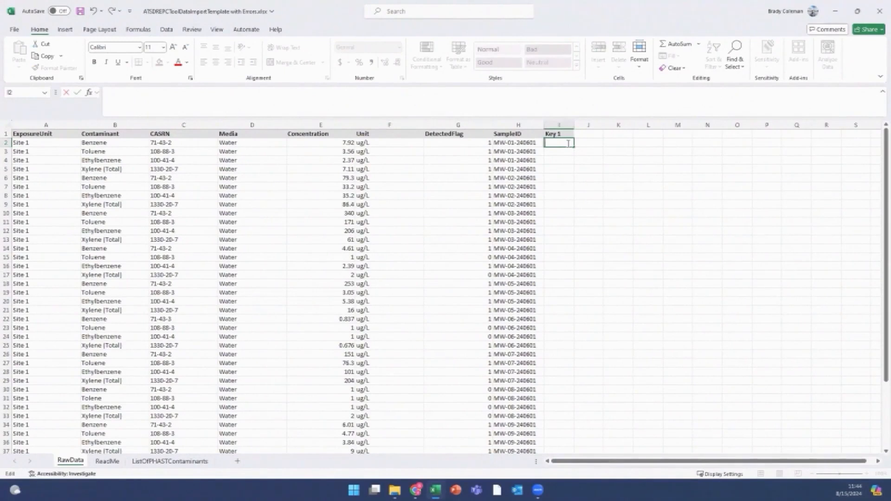
pyautogui.write('=B')
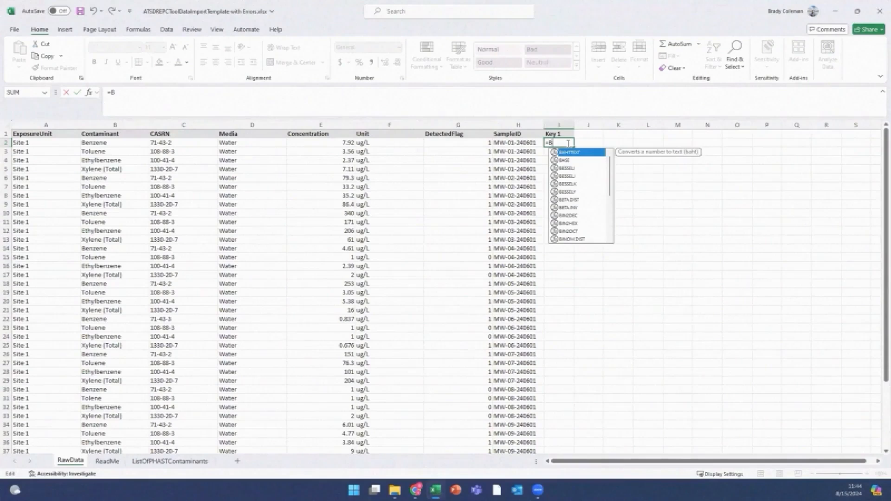
pyautogui.write('2&')
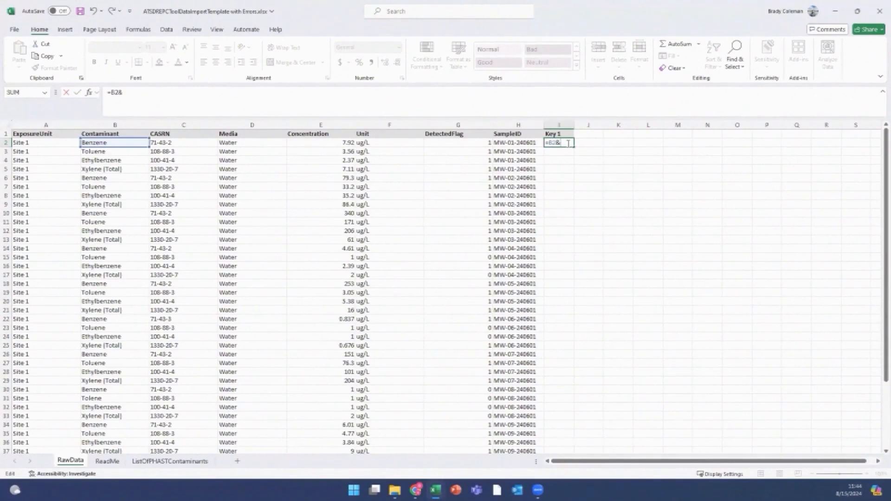
pyautogui.write('" | "&c2')
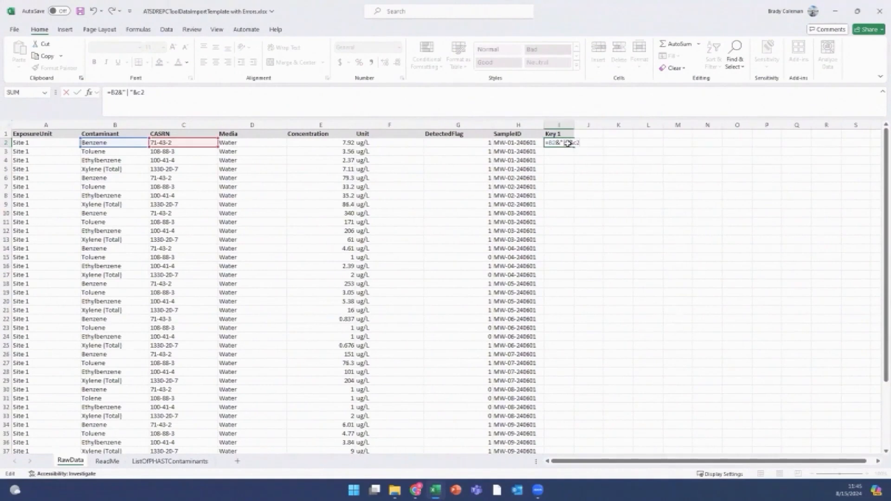
pyautogui.press('Return')
pyautogui.click(568, 144)
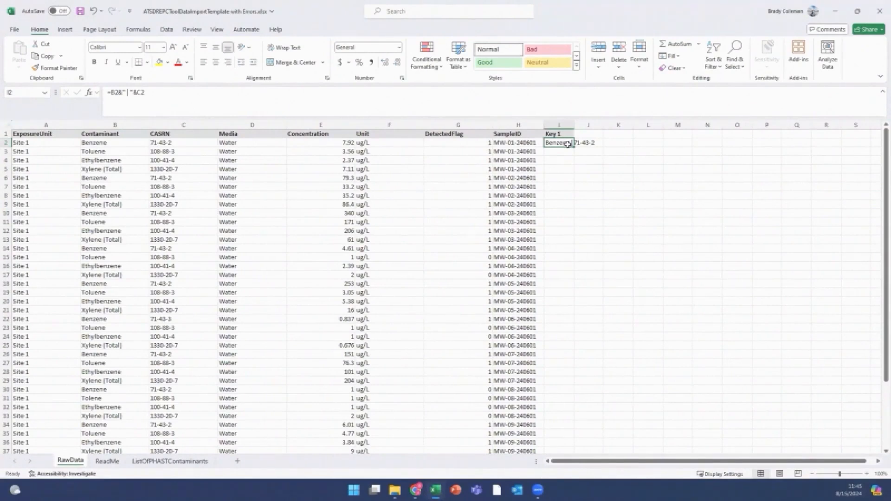
pyautogui.moveTo(574, 147); pyautogui.dragTo(573, 147)
pyautogui.doubleClick(574, 147)
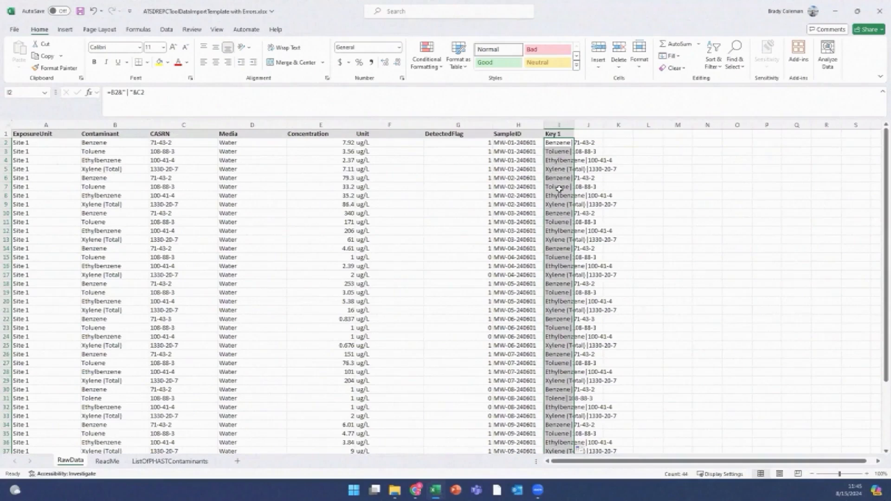
# Add a new worksheet after RawData and name it "Key 1 Unique Values"
pyautogui.click(237, 461)
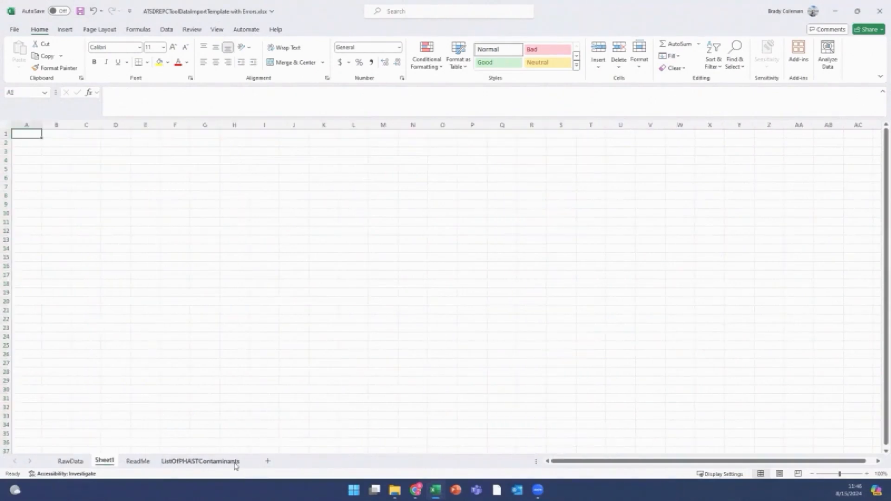
pyautogui.rightClick(103, 462)
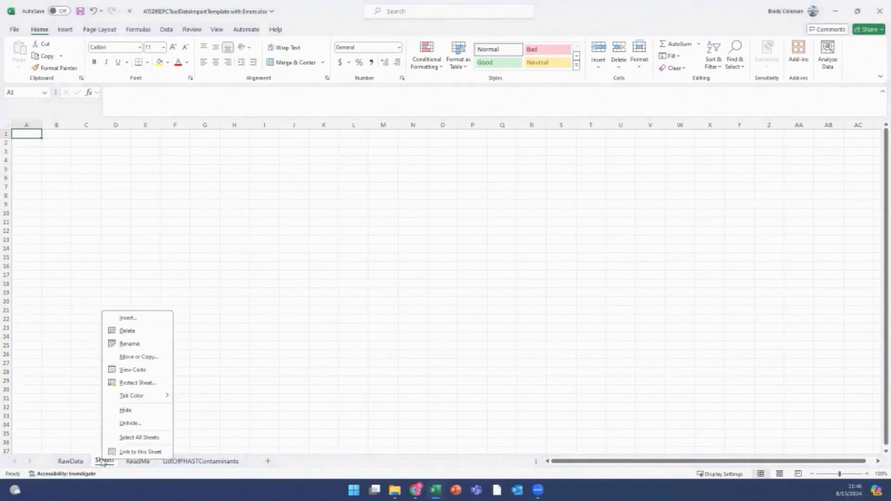
pyautogui.click(130, 344)
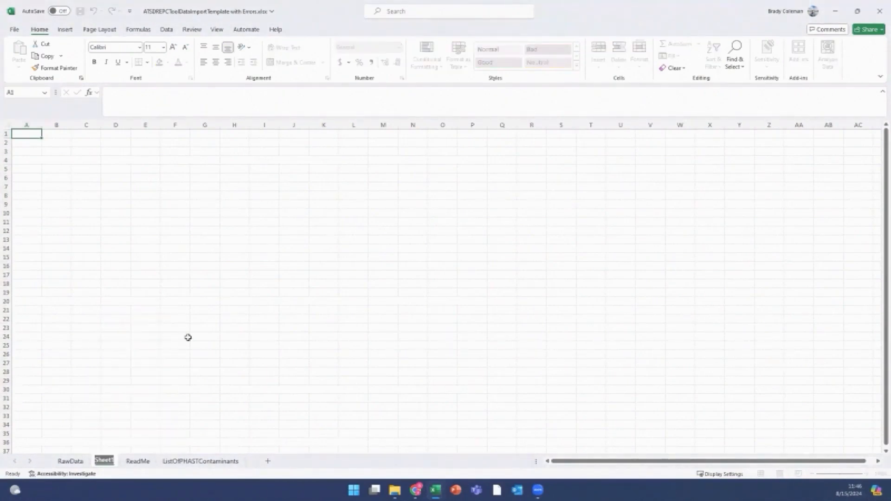
pyautogui.write('Key 1')
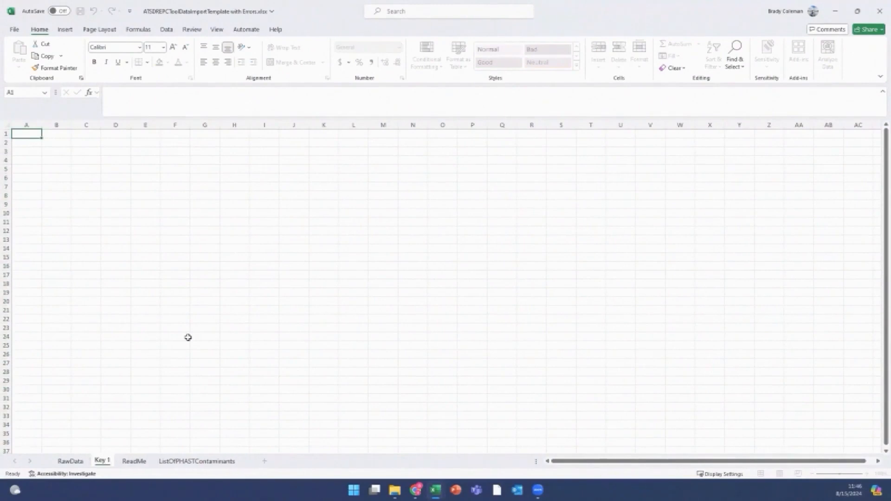
pyautogui.write(' Unique Values')
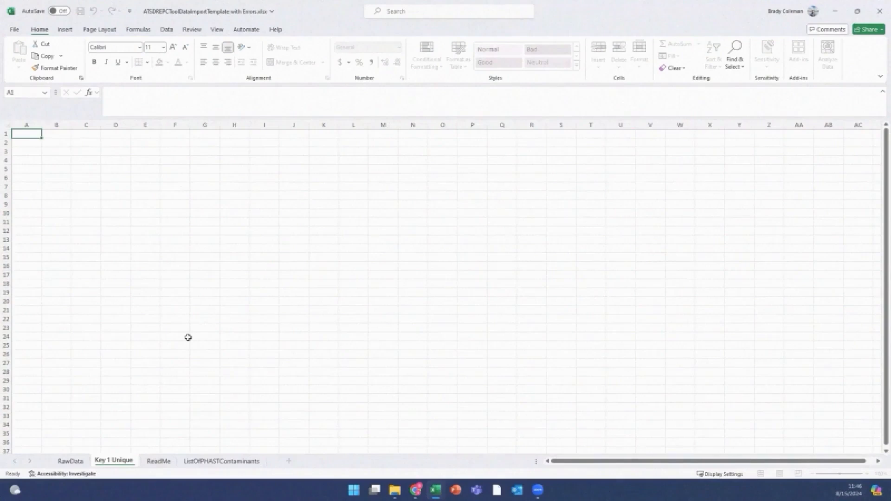
pyautogui.press('Return')
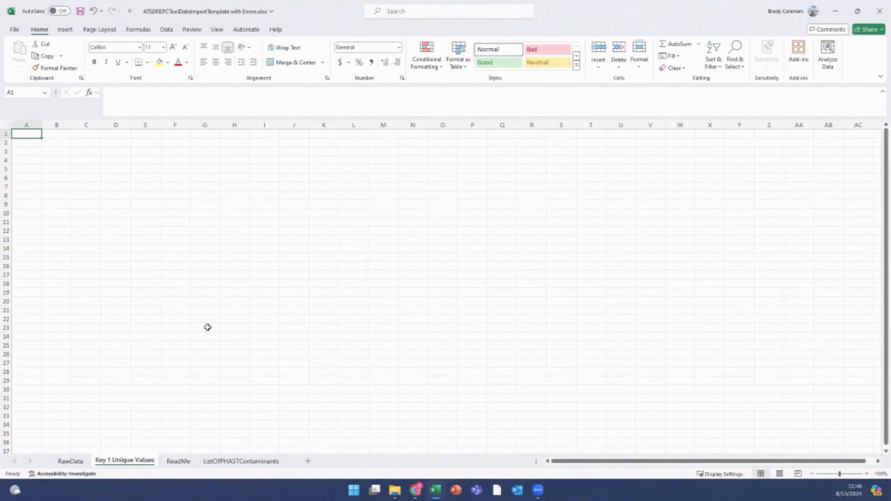
# List the distinct Key 1 entries from A1 of the new sheet with =UNIQUE(RawData!I2:I45)
pyautogui.doubleClick(22, 135)
pyautogui.write('=')
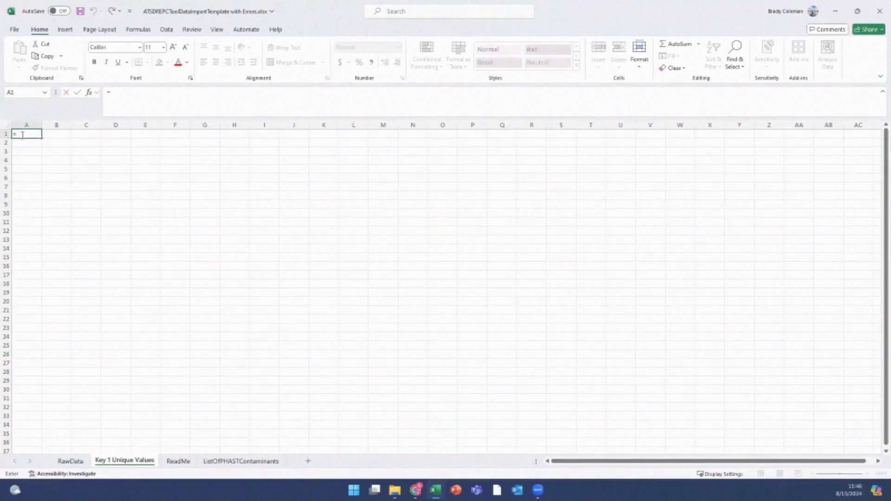
pyautogui.write('uniqu')
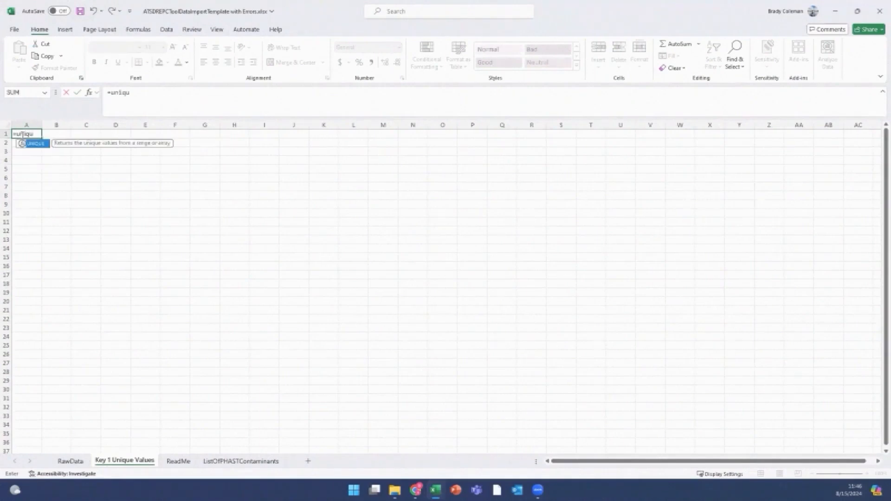
pyautogui.write('e(')
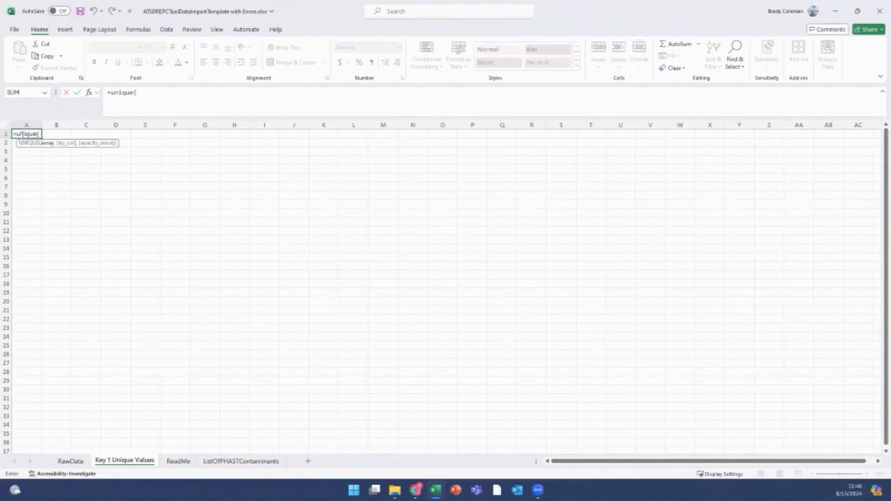
pyautogui.write('RawData!i2:i45')
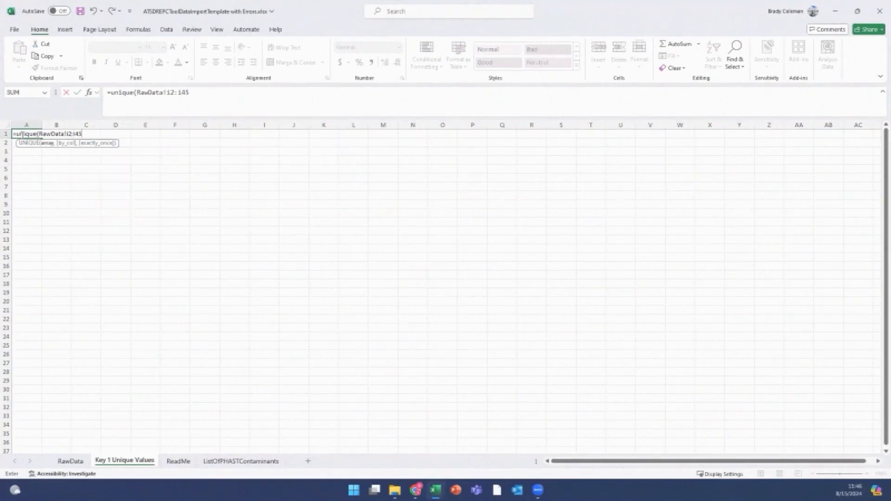
pyautogui.write(')')
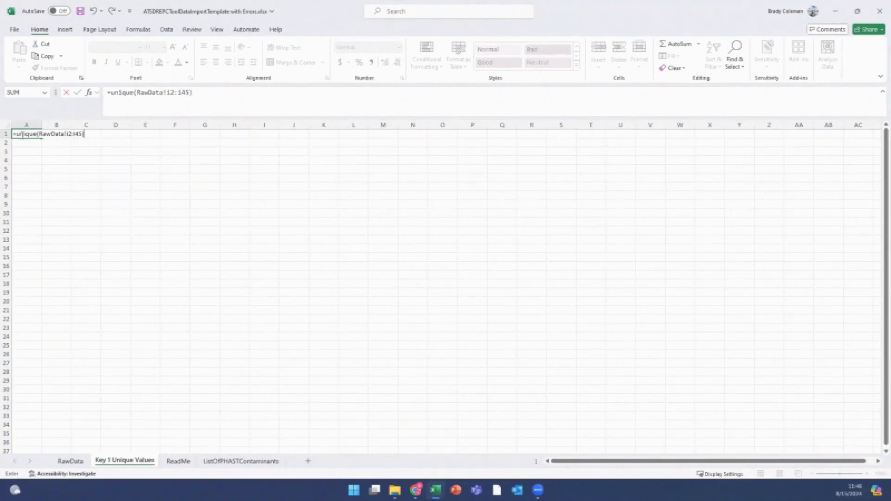
pyautogui.press('Return')
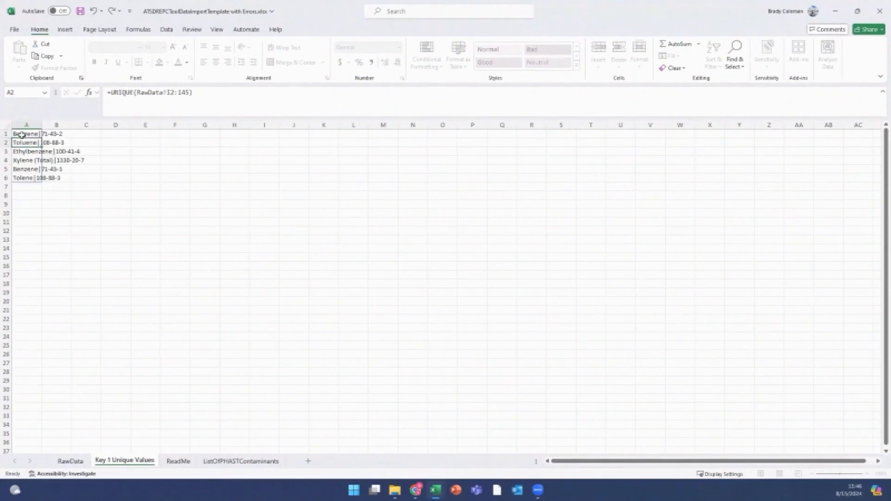
# Replace the UNIQUE formula results in A1:A6 with static values by copying and pasting them in place as values only
pyautogui.click(22, 135)
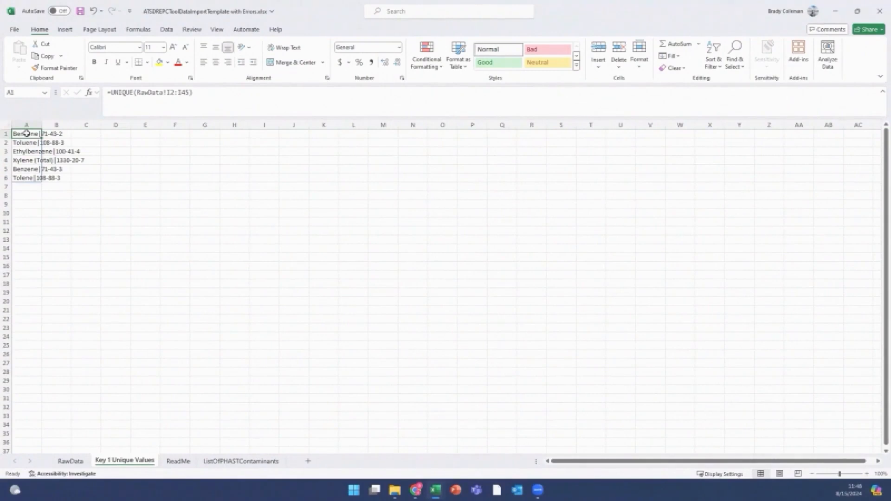
pyautogui.hotkey('shift', 'Down')
pyautogui.hotkey('shift', 'Down')
pyautogui.hotkey('shift', 'Down')
pyautogui.hotkey('shift', 'Down')
pyautogui.hotkey('shift', 'Down')
pyautogui.hotkey('ctrl', 'c')
pyautogui.hotkey('ctrl', 'v')
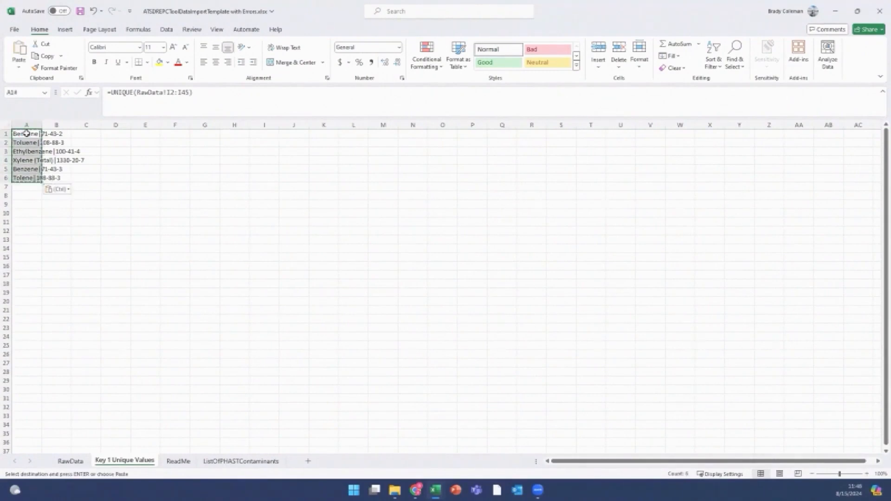
pyautogui.click(60, 189)
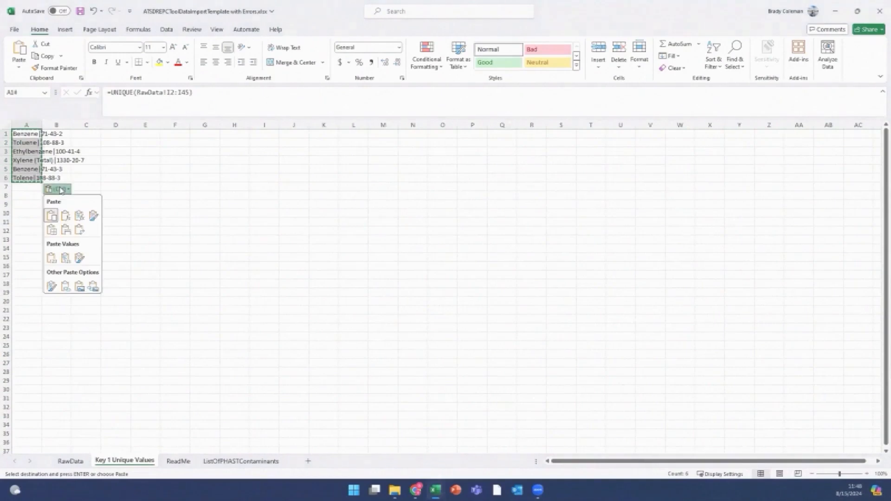
pyautogui.click(51, 259)
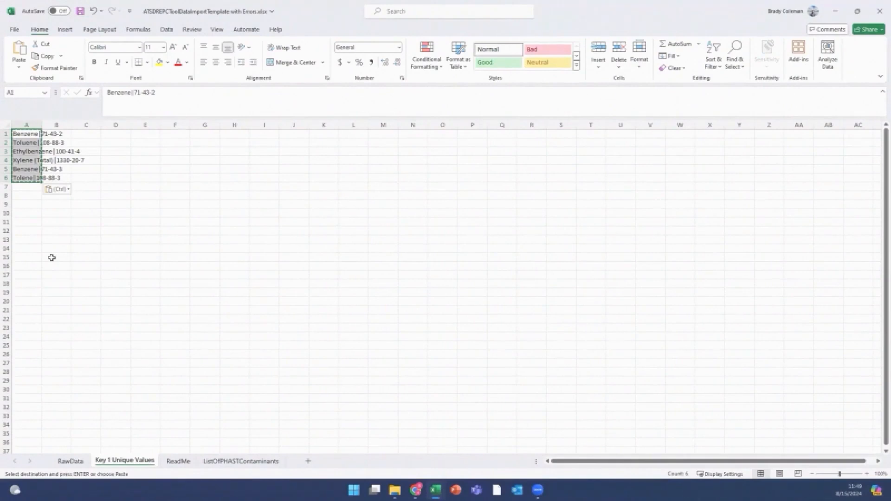
# Split A1:A6 into two columns with Text to Columns, using only "|" as delimiter and Text format for the CASRN column
pyautogui.click(167, 29)
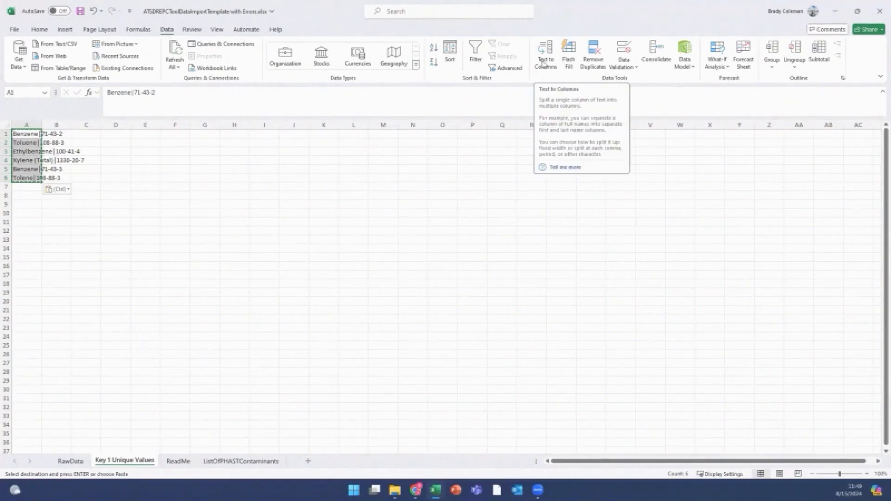
pyautogui.click(543, 63)
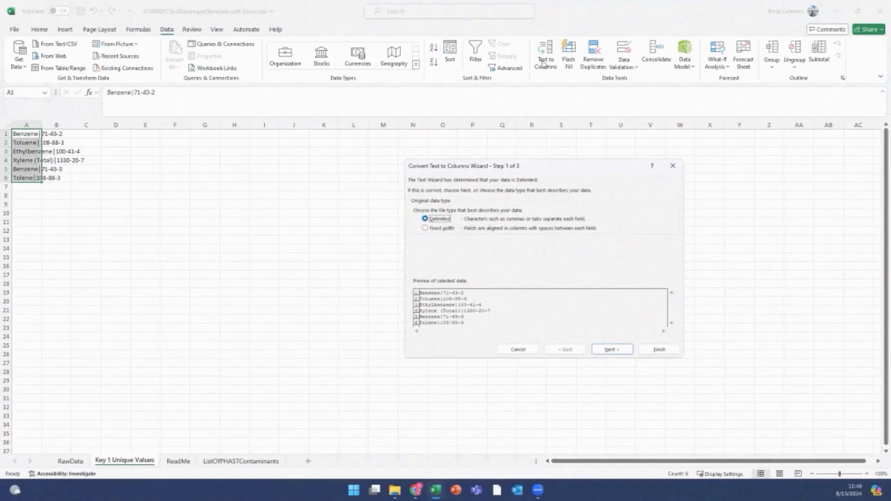
pyautogui.click(611, 350)
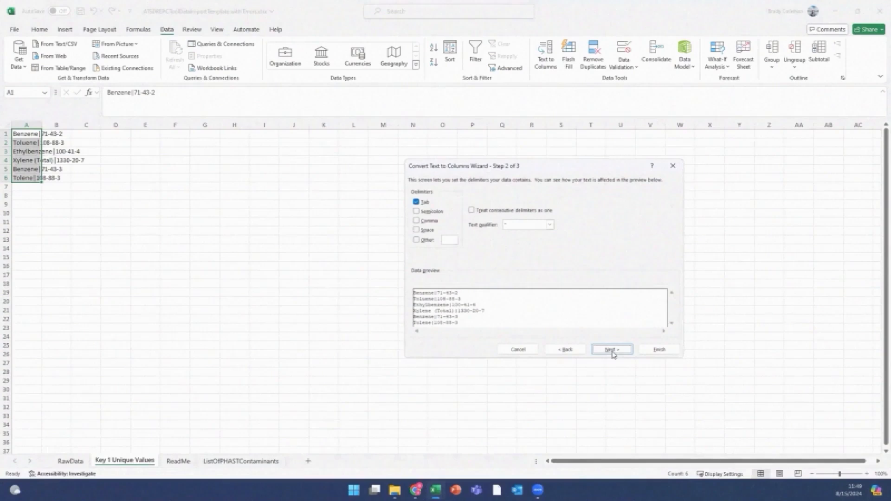
pyautogui.click(416, 201)
pyautogui.click(416, 241)
pyautogui.write('|')
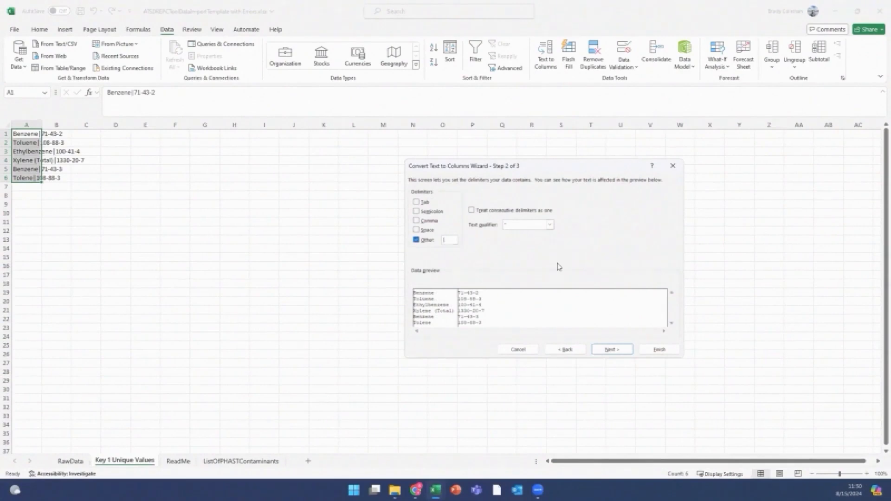
pyautogui.click(616, 350)
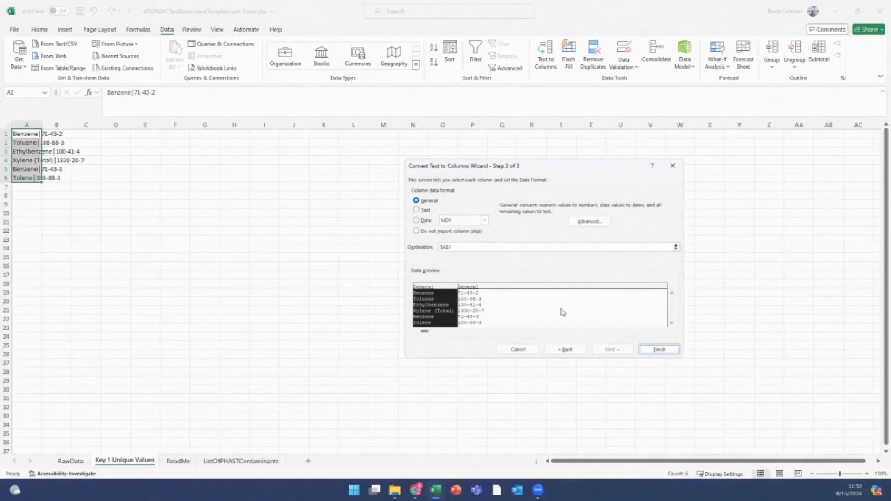
pyautogui.click(544, 288)
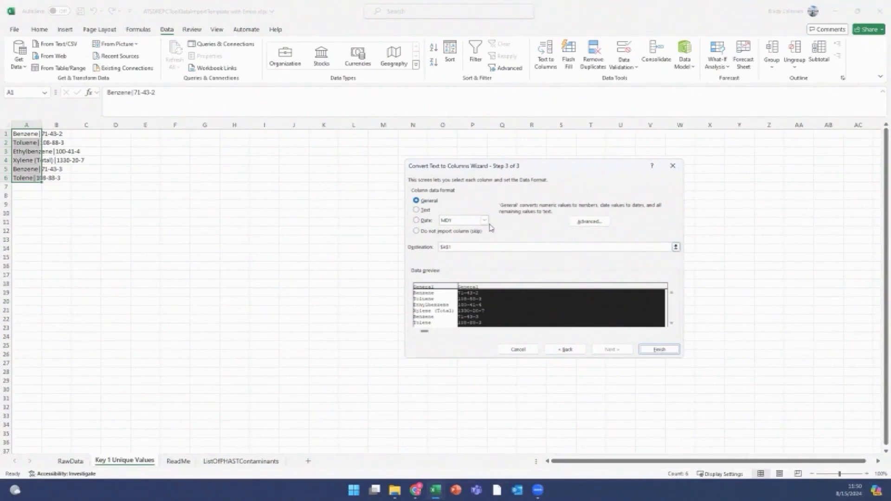
pyautogui.click(416, 210)
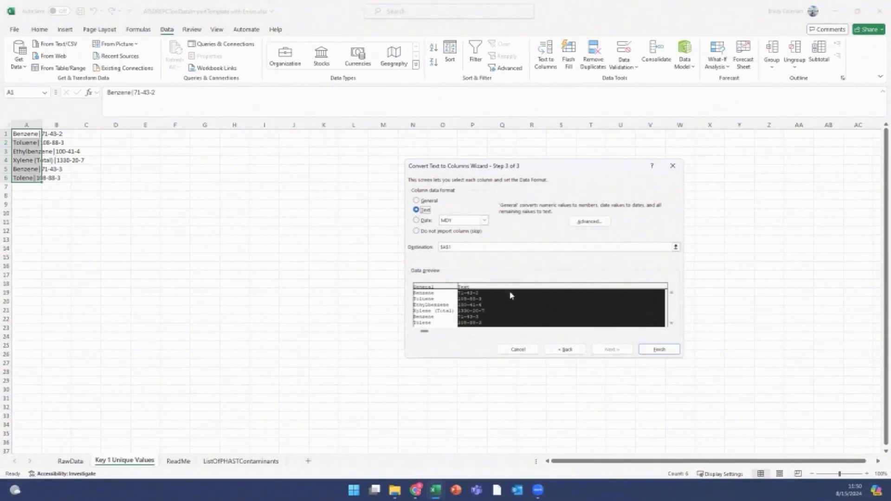
pyautogui.click(657, 350)
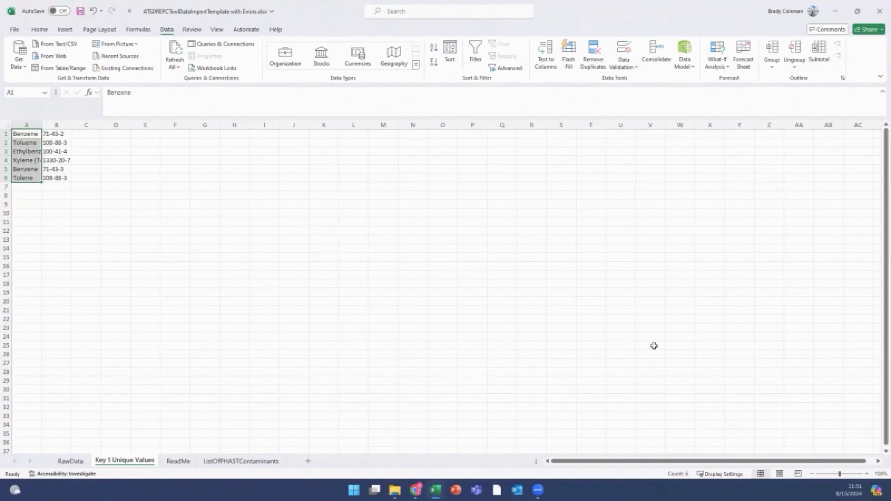
# Highlight duplicate contaminant names in A1:A6 with conditional formatting, using Light Red Fill with Dark Red Text
pyautogui.click(36, 30)
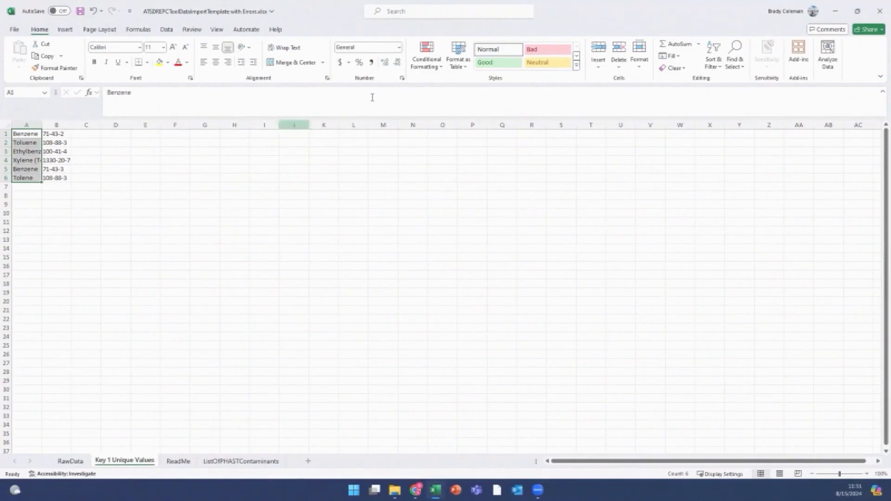
pyautogui.click(437, 66)
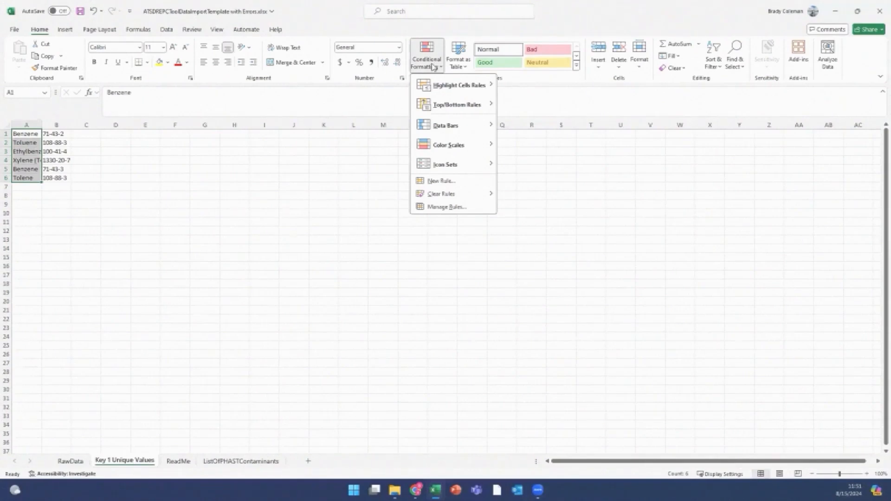
pyautogui.moveTo(438, 87)
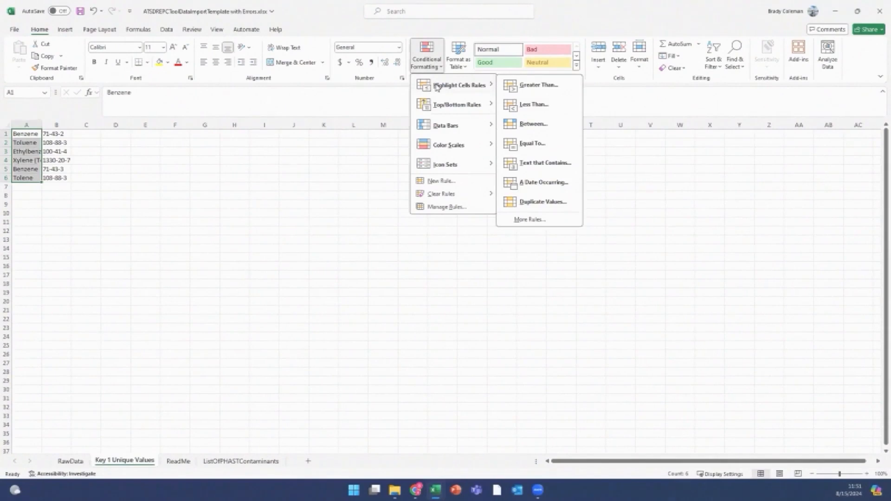
pyautogui.click(530, 203)
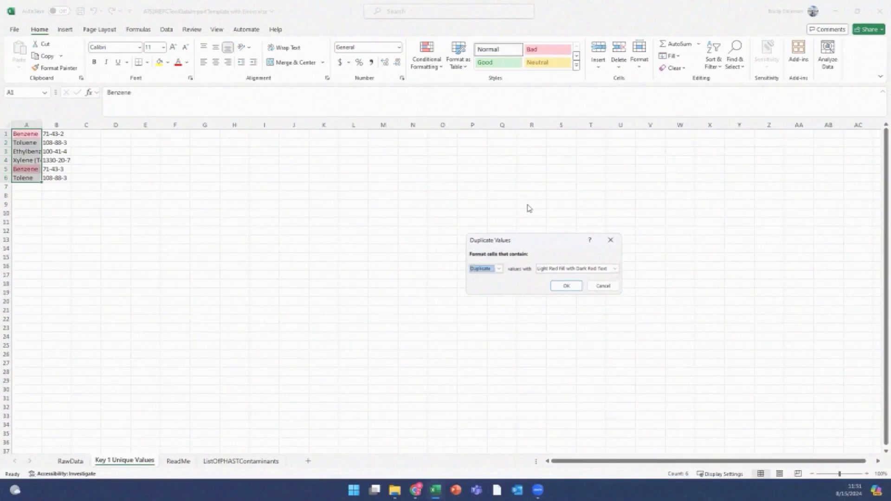
pyautogui.click(562, 285)
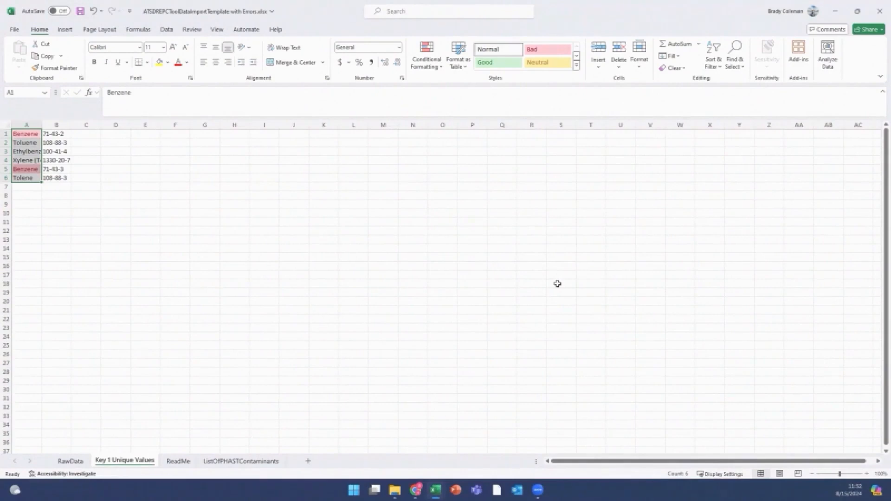
# Apply the duplicate-value highlighting of A1:A6 to the CASRNs in B1:B6 by pasting only the formatting
pyautogui.hotkey('ctrl', 'c')
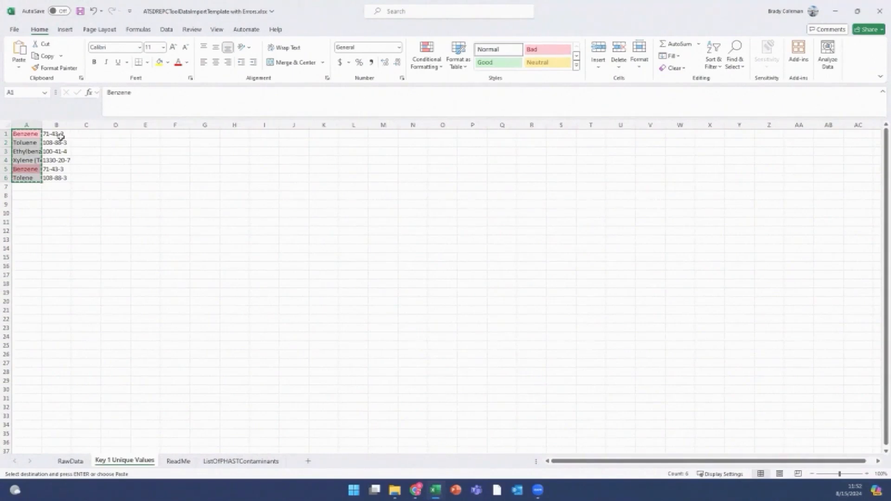
pyautogui.moveTo(55, 134); pyautogui.dragTo(61, 176)
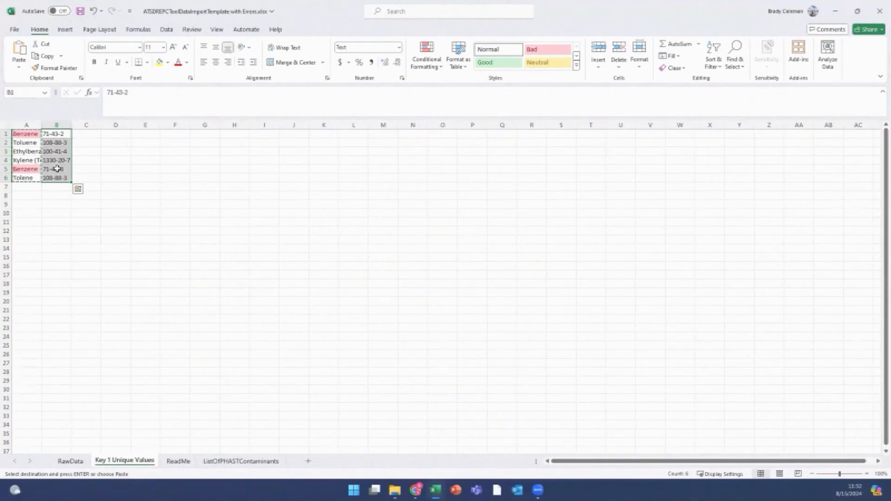
pyautogui.rightClick(57, 169)
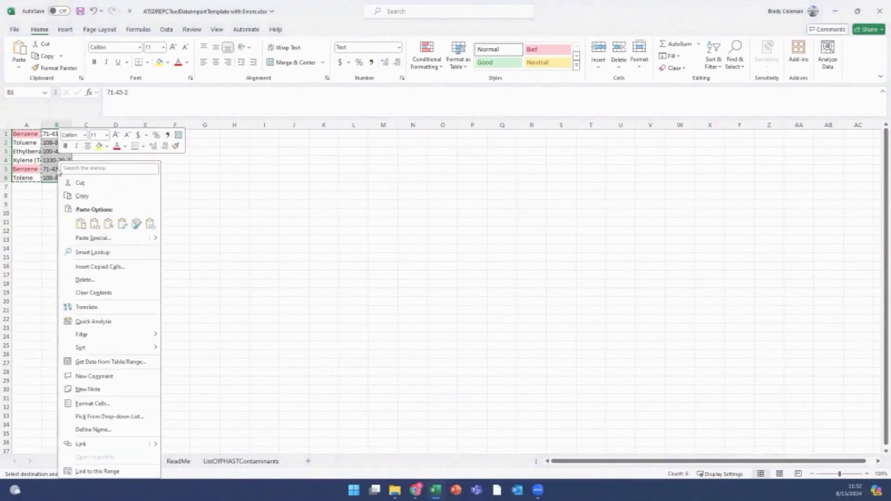
pyautogui.click(135, 226)
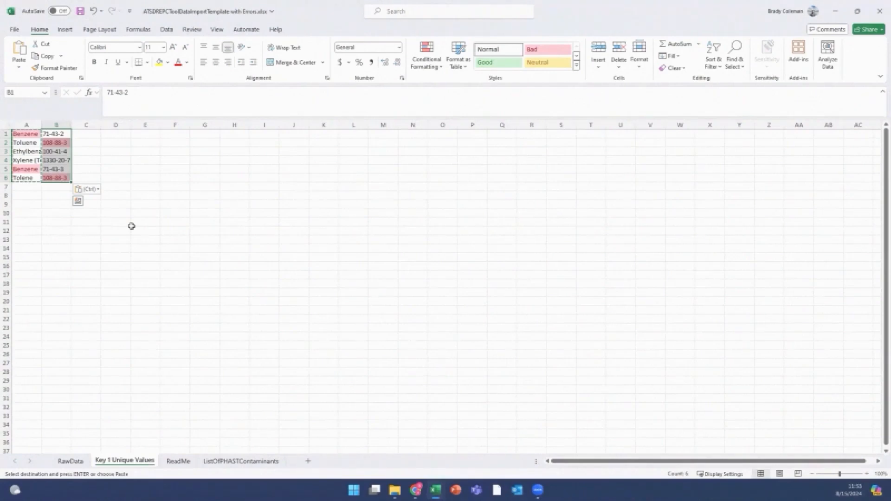
# Correct the benzene CASRN in cell C22 of the RawData sheet to 71-43-2
pyautogui.click(70, 462)
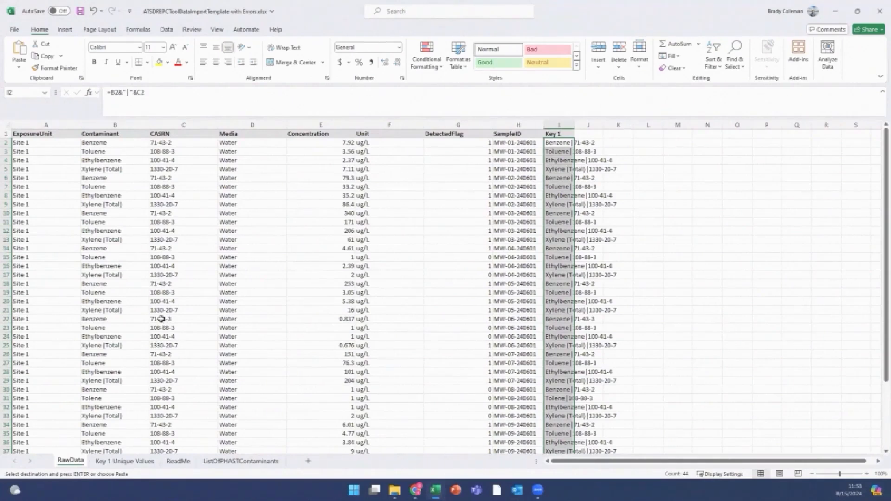
pyautogui.click(161, 319)
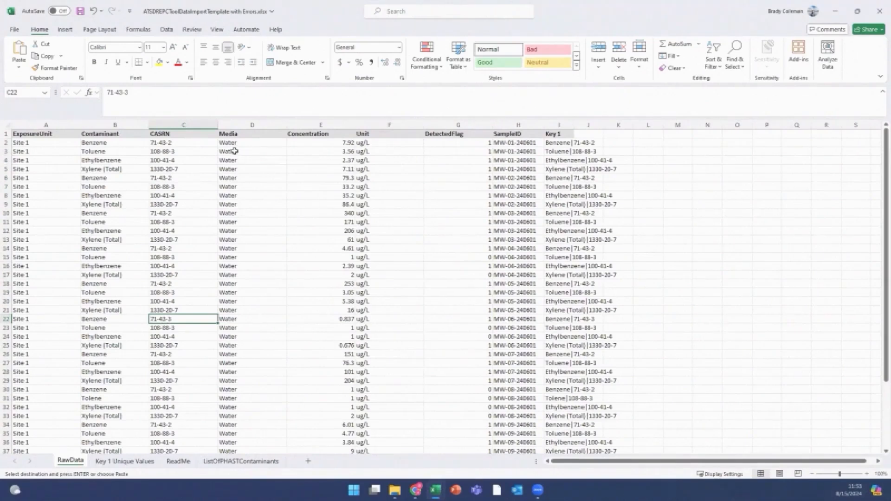
pyautogui.click(132, 93)
pyautogui.press('BackSpace')
pyautogui.write('2')
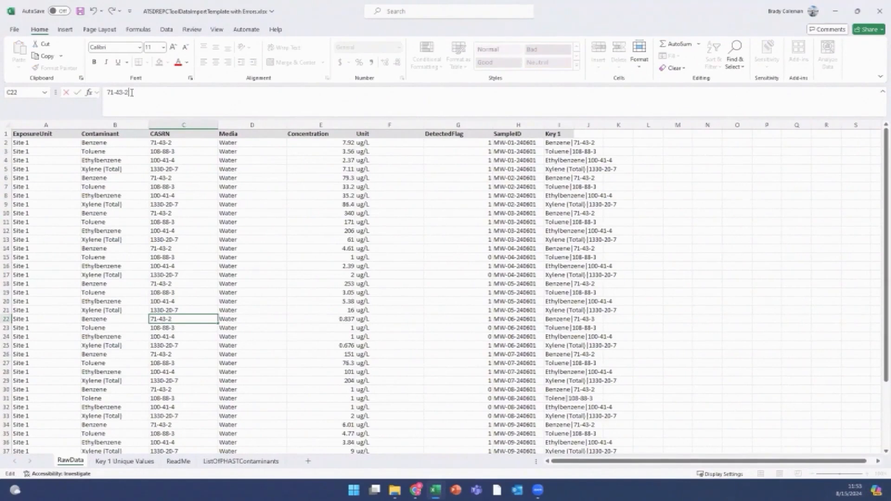
pyautogui.press('Return')
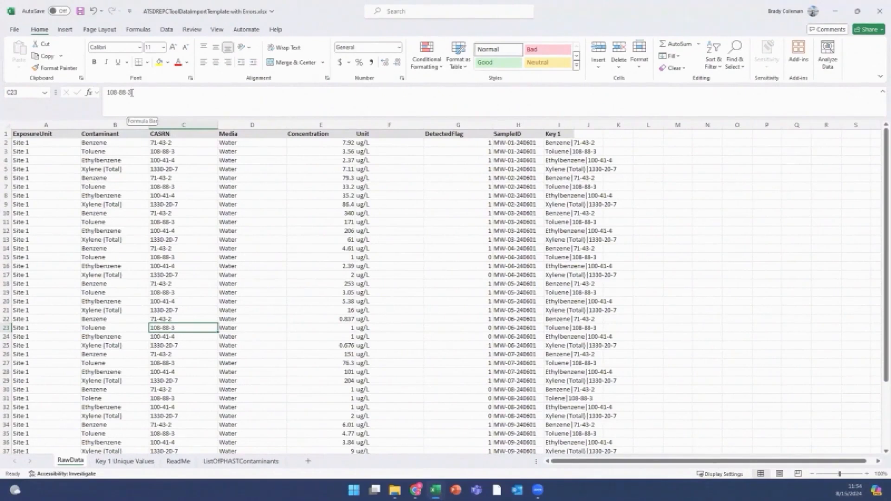
# Correct the misspelled contaminant name in cell B31 to Toluene
pyautogui.doubleClick(102, 401)
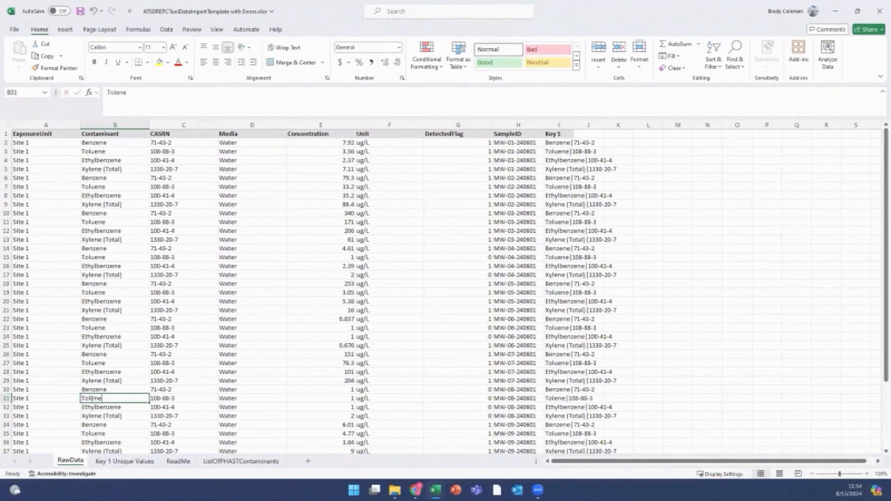
pyautogui.doubleClick(91, 398)
pyautogui.write('u')
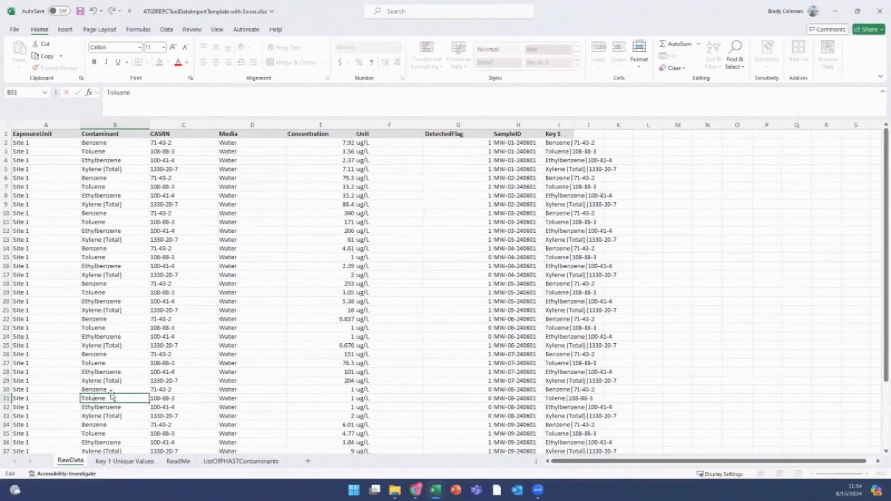
pyautogui.press('Return')
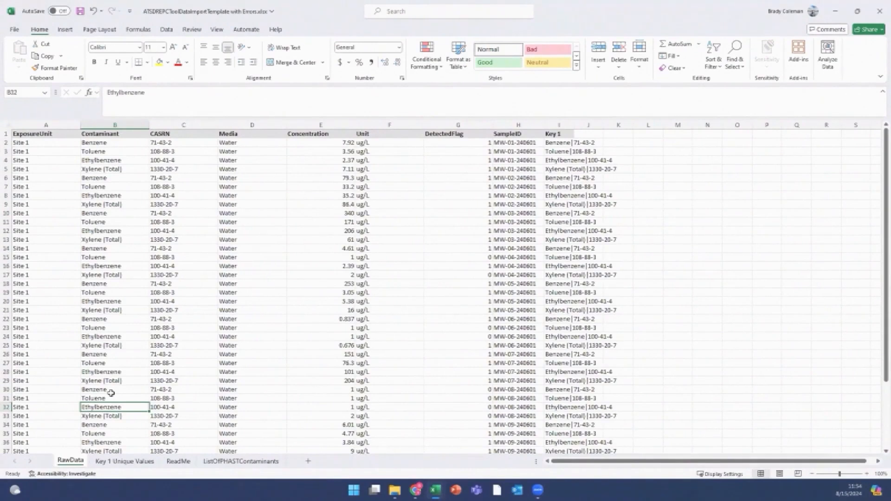
# Add the column header Key 2 in cell J1, beside Key 1
pyautogui.doubleClick(581, 135)
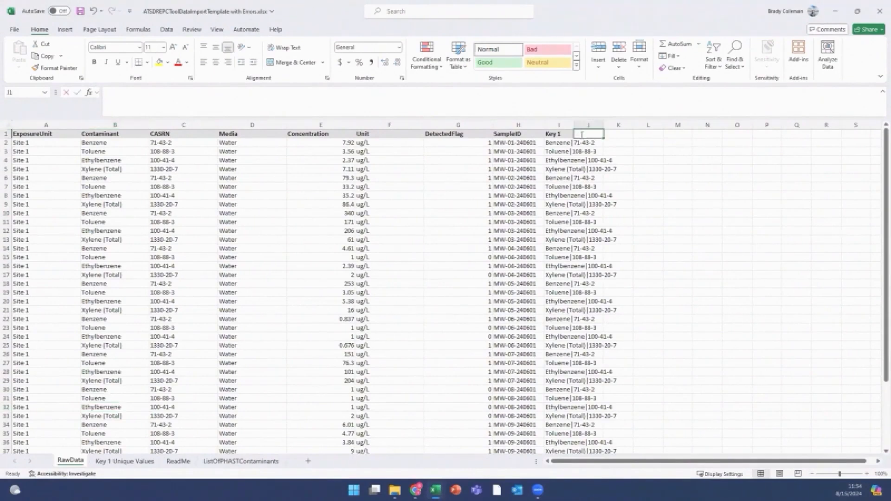
pyautogui.write('Key 2')
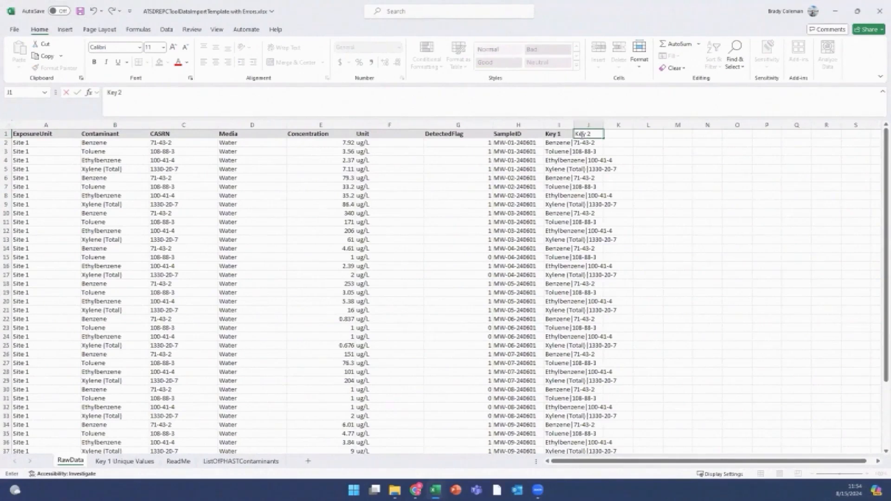
pyautogui.press('Return')
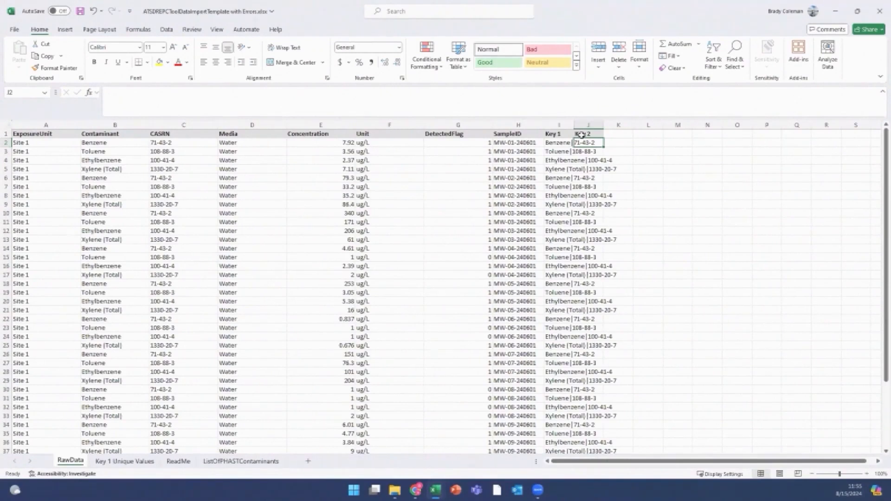
# Enter =A2&"|"&C2&"|"&D2&"|"&H2 in J2 and fill the formula down to J45
pyautogui.doubleClick(586, 142)
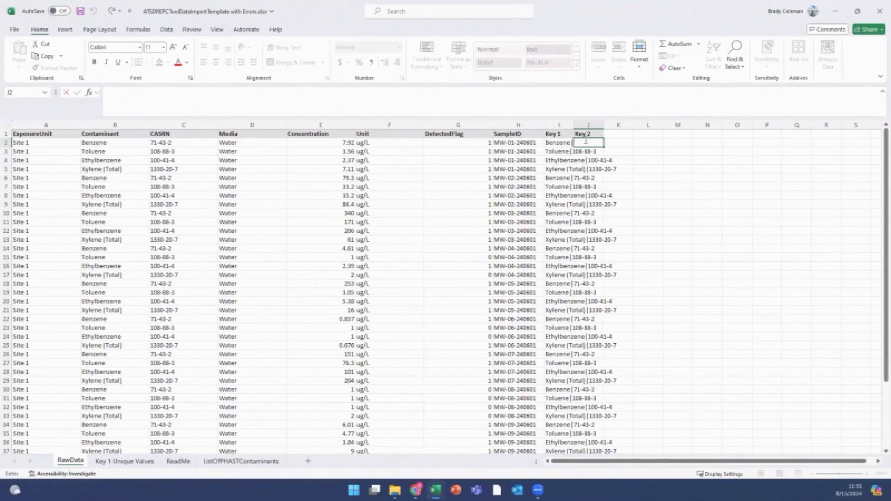
pyautogui.write('=')
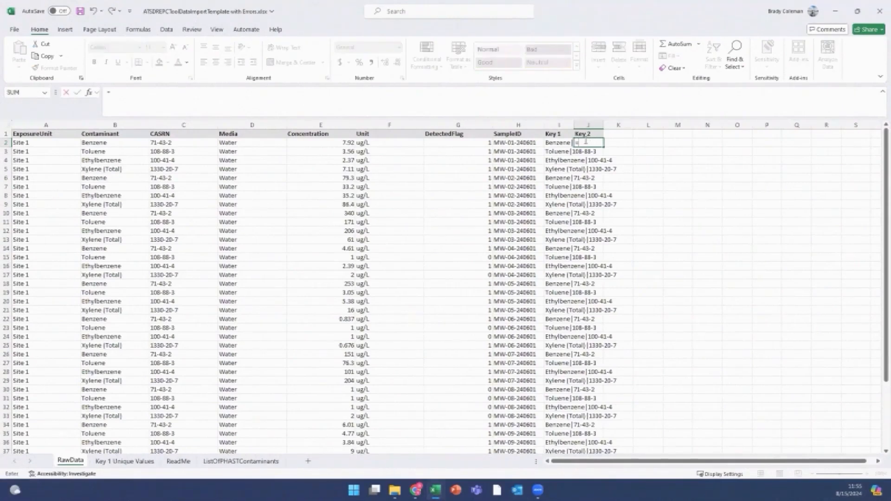
pyautogui.write('A2&"|"')
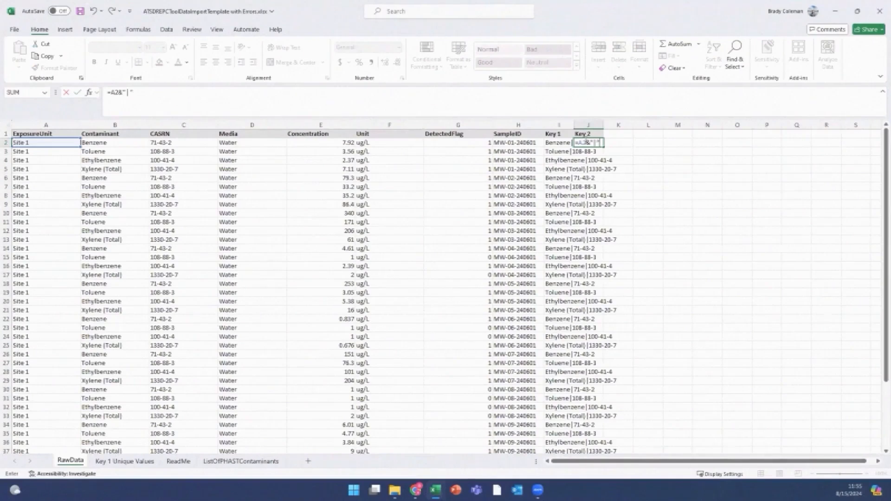
pyautogui.write('&c')
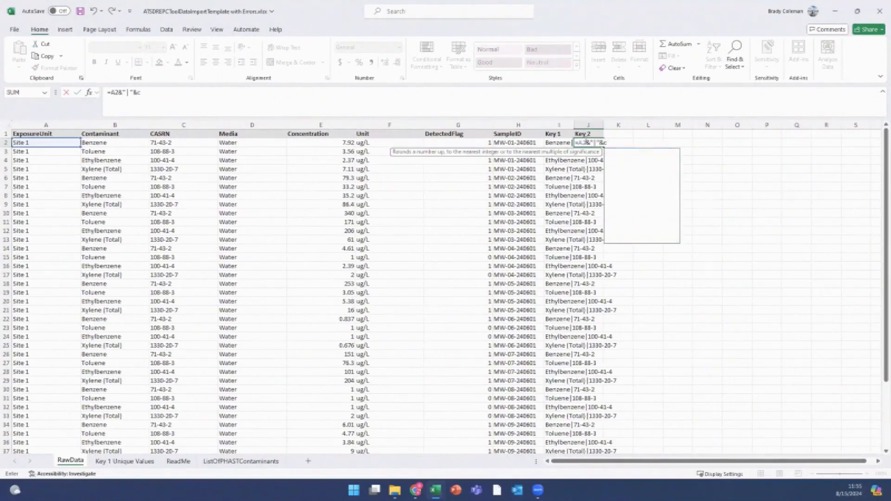
pyautogui.write('2&')
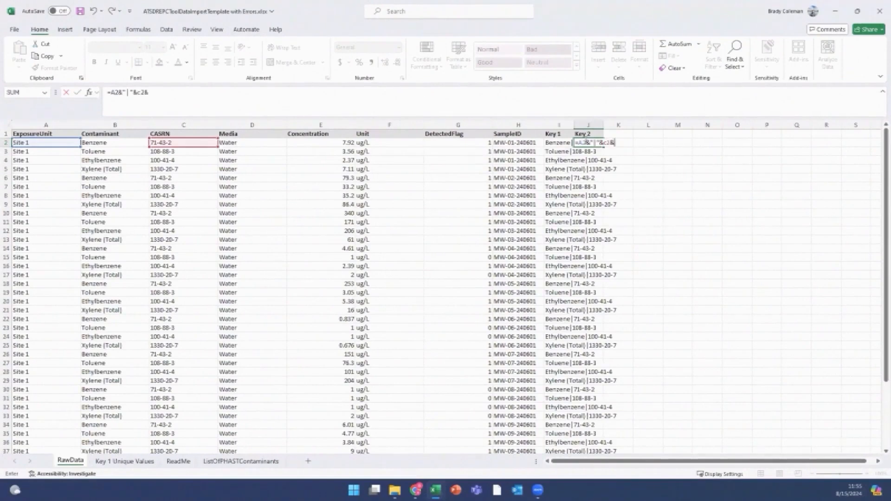
pyautogui.write('"|"&')
pyautogui.write('d2')
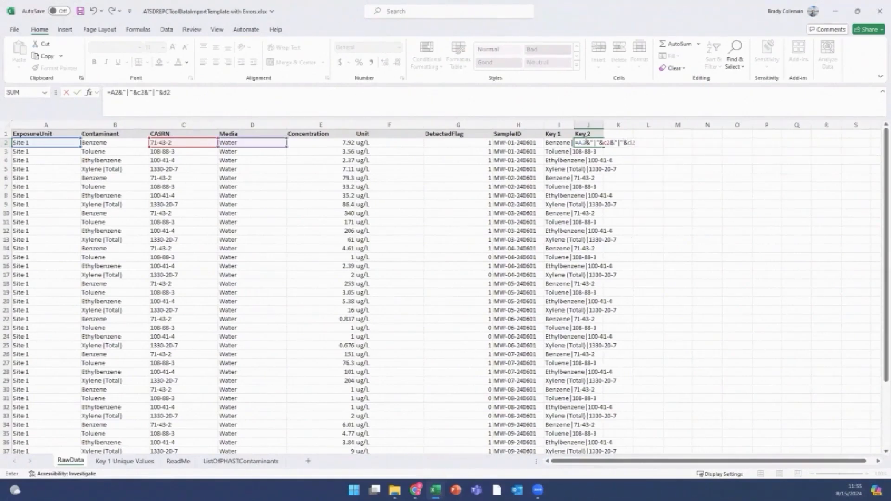
pyautogui.write('&"|"&h2')
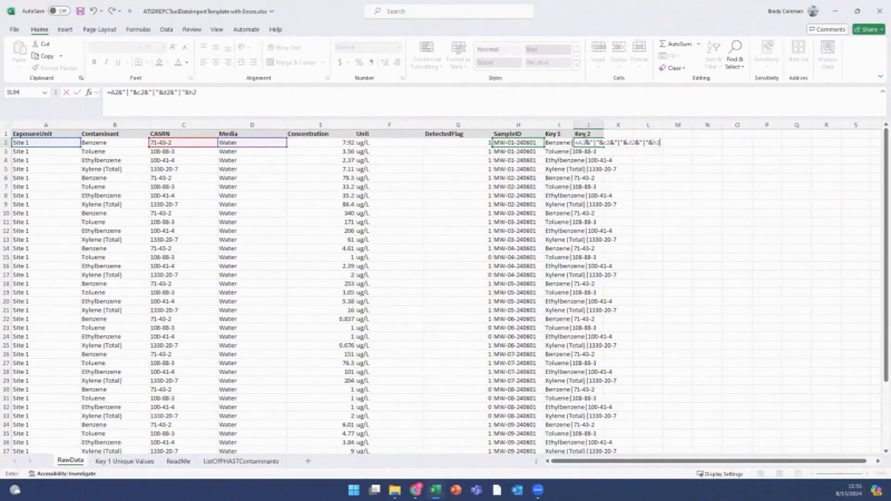
pyautogui.press('Return')
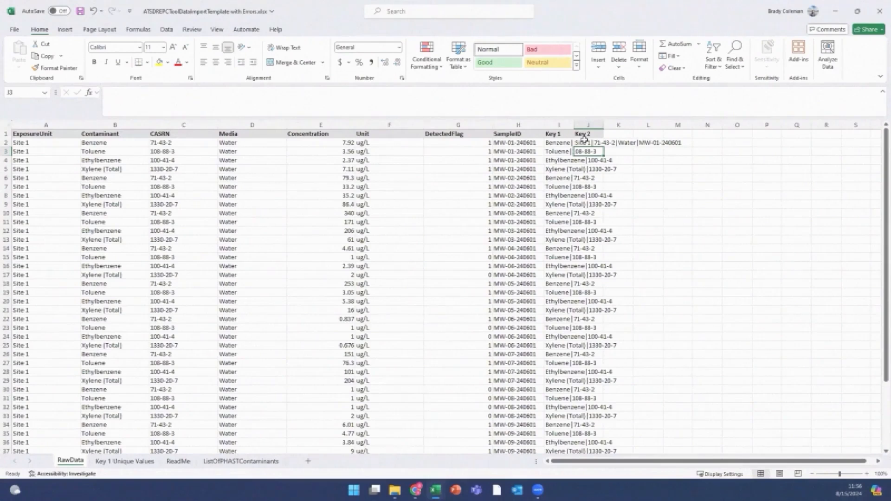
pyautogui.click(584, 138)
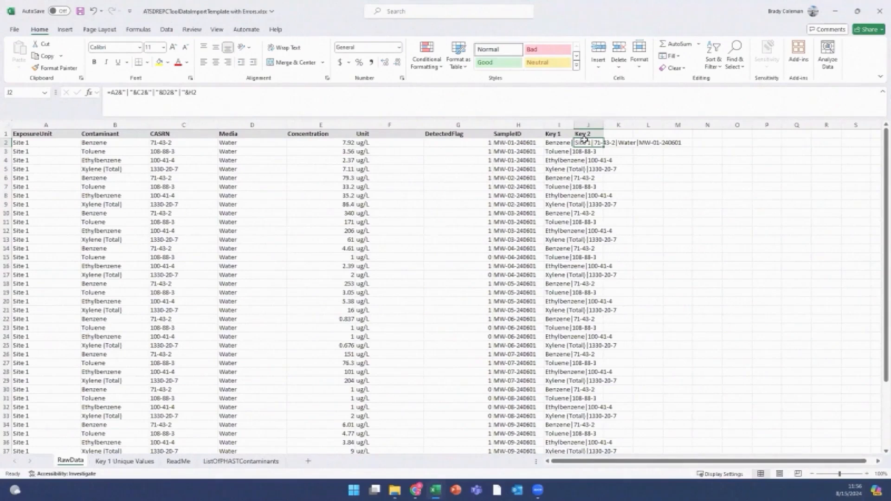
pyautogui.doubleClick(602, 146)
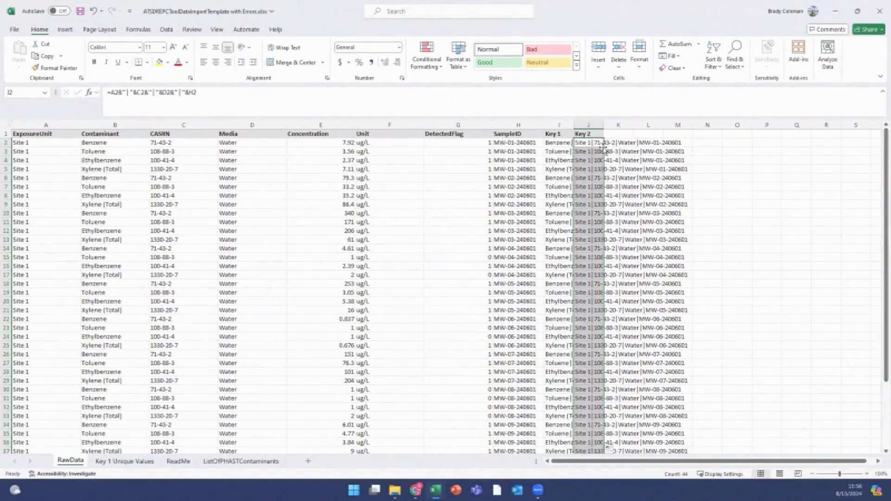
# Highlight duplicate Key 2 values in J2:J45 with conditional formatting, using Light Red Fill with Dark Red Text
pyautogui.click(431, 64)
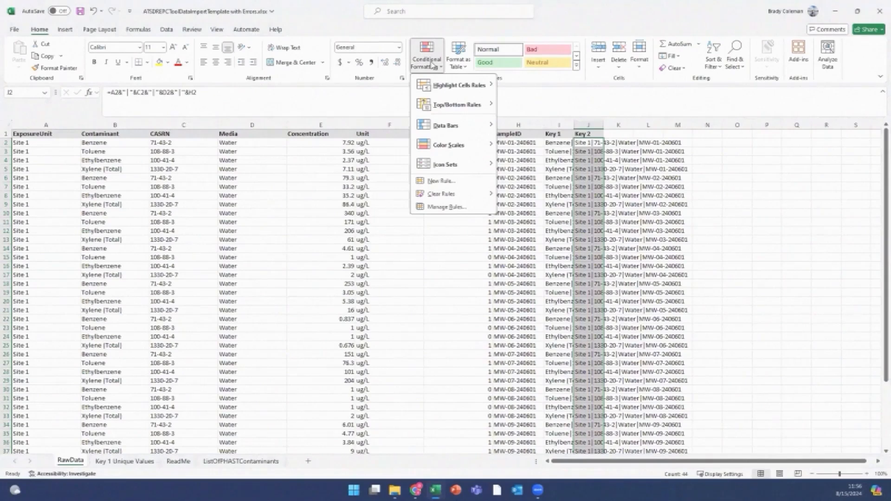
pyautogui.moveTo(436, 90)
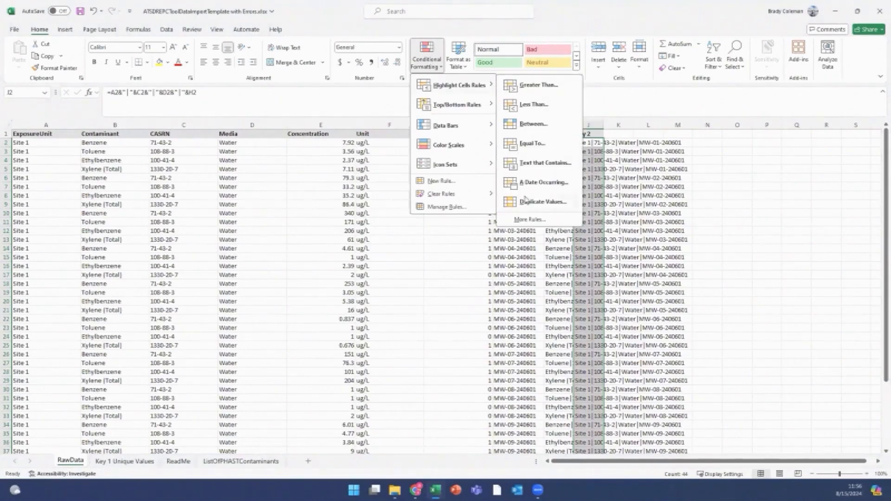
pyautogui.click(523, 202)
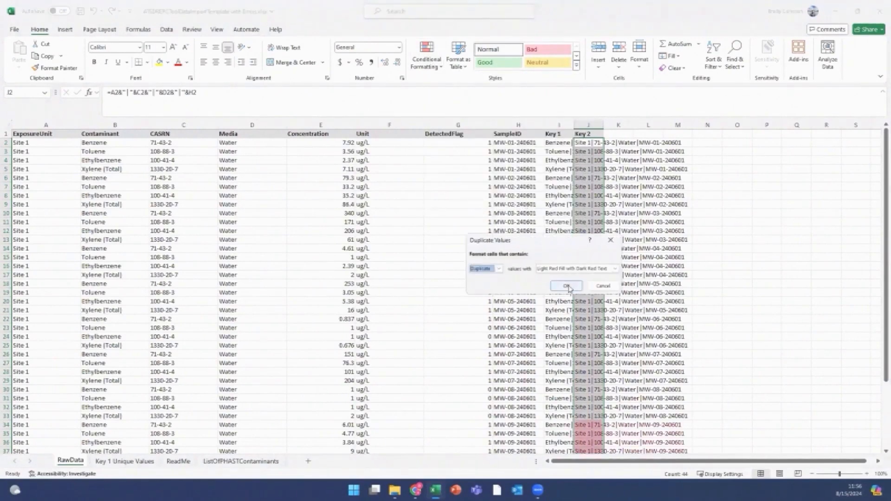
pyautogui.click(568, 286)
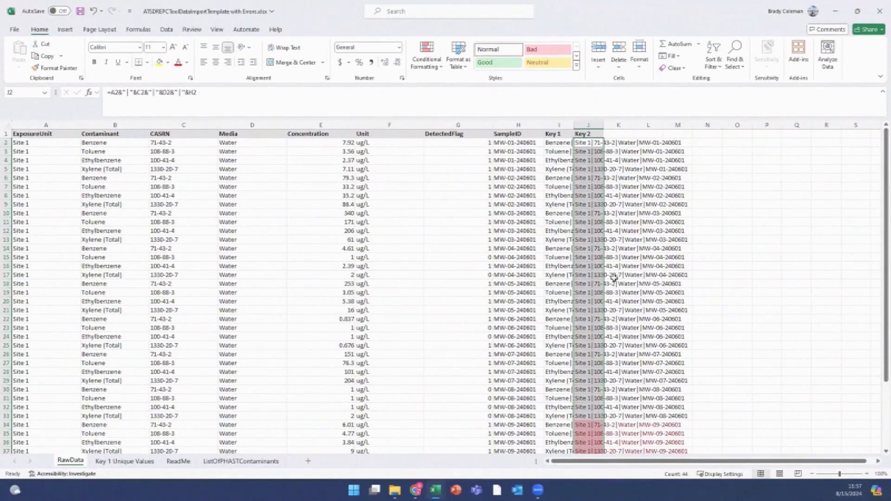
# Compare the concentrations of the duplicated MW-09-240601 records by selecting E34:E37 and E42:E45 together
pyautogui.scroll(-4, 614, 277)
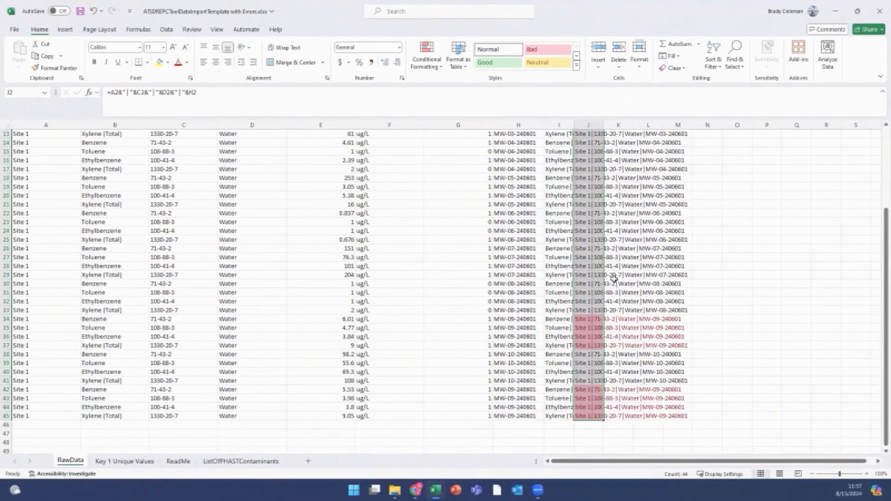
pyautogui.moveTo(348, 319); pyautogui.dragTo(348, 343)
pyautogui.keyDown('ctrl'); pyautogui.moveTo(341, 390); pyautogui.dragTo(342, 417); pyautogui.keyUp('ctrl')
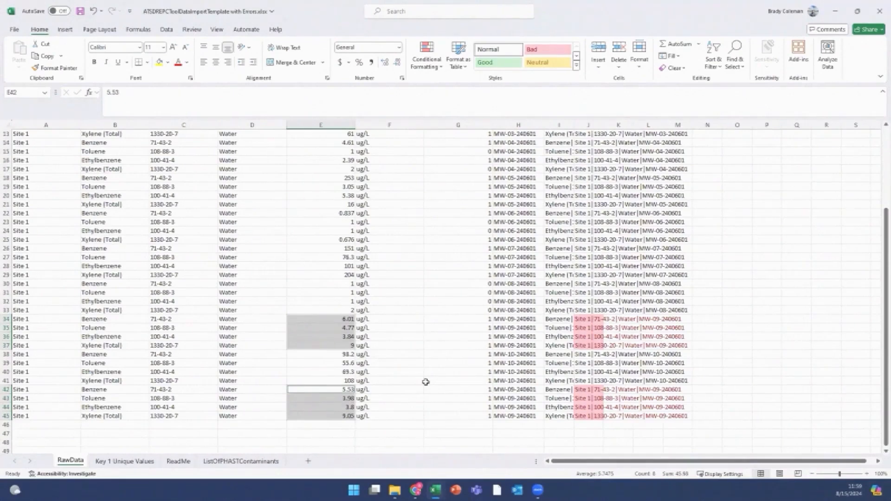
# Copy rows 42 to 45 into rows 46 to 49 and select the copied concentrations in E46:E49
pyautogui.click(6, 389)
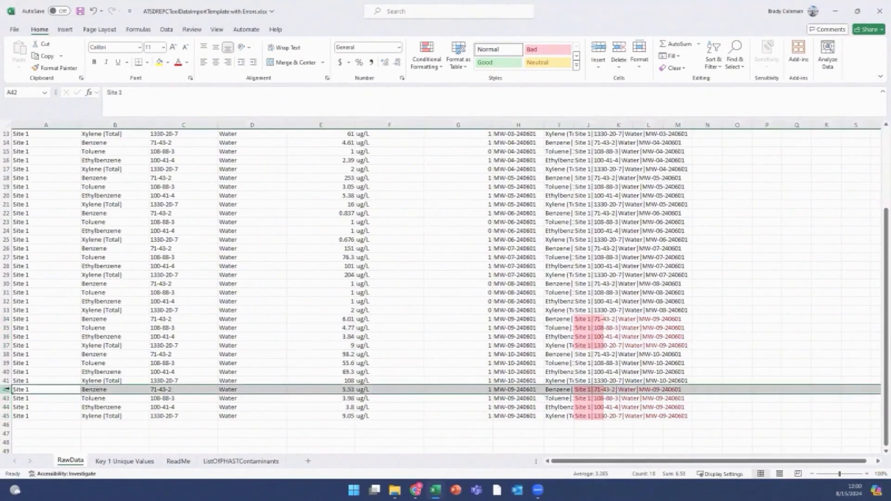
pyautogui.keyDown('shift'); pyautogui.click(6, 417); pyautogui.keyUp('shift')
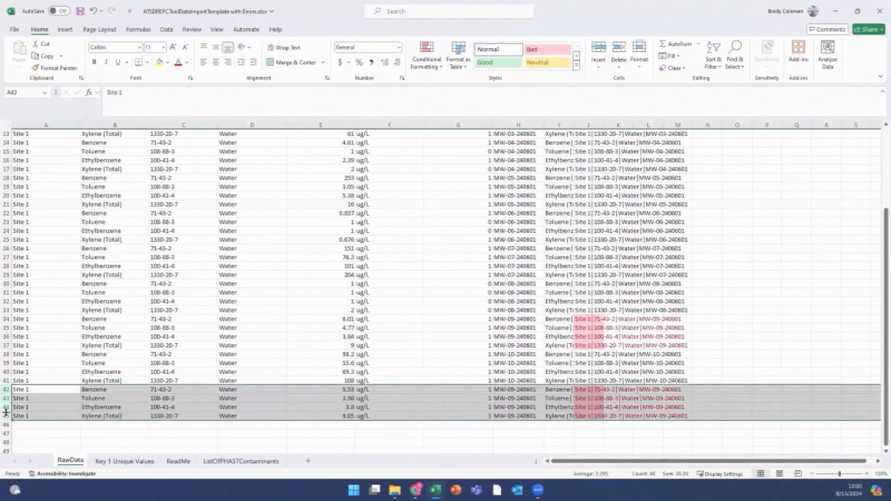
pyautogui.hotkey('ctrl', 'c')
pyautogui.click(7, 425)
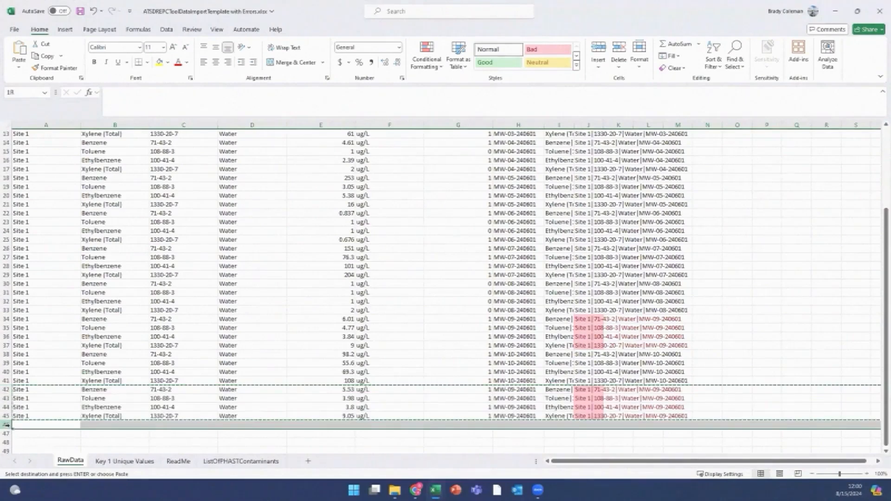
pyautogui.hotkey('ctrl', 'v')
pyautogui.scroll(-3, 163, 386)
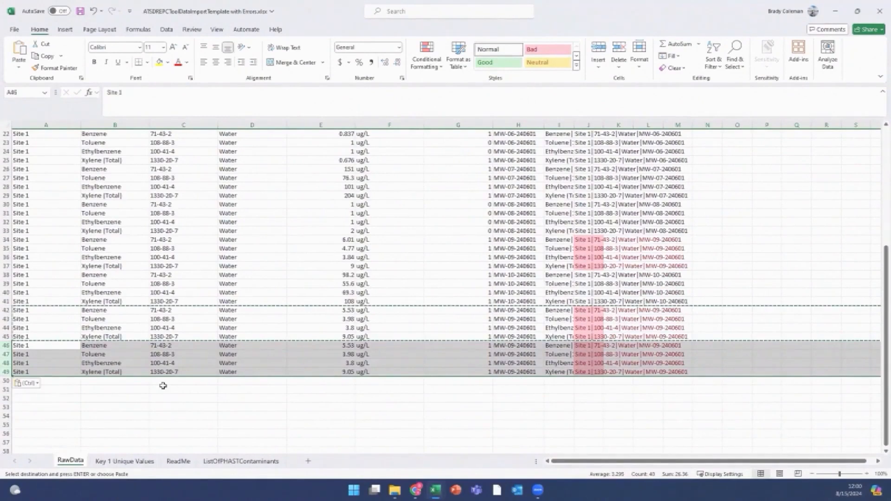
pyautogui.moveTo(324, 345); pyautogui.dragTo(326, 369)
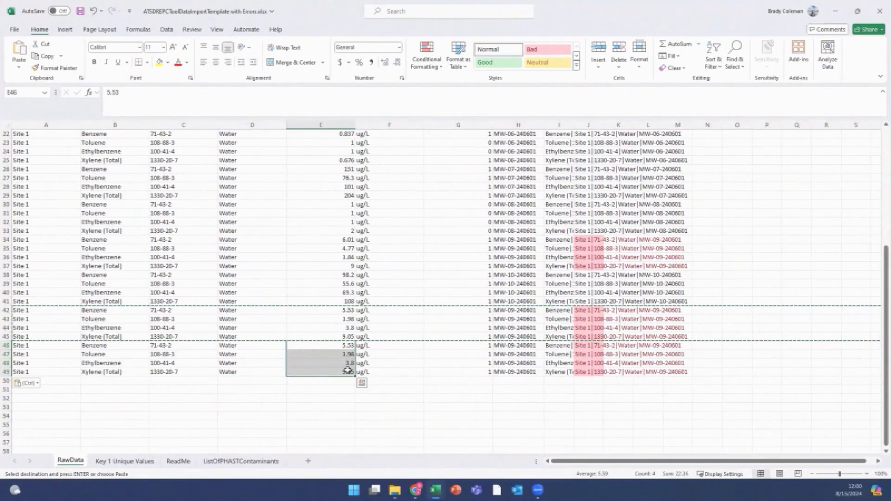
# Clear the copied concentrations in E46:E49 and enter =AVERAGE(E34,E42) in E46
pyautogui.rightClick(347, 371)
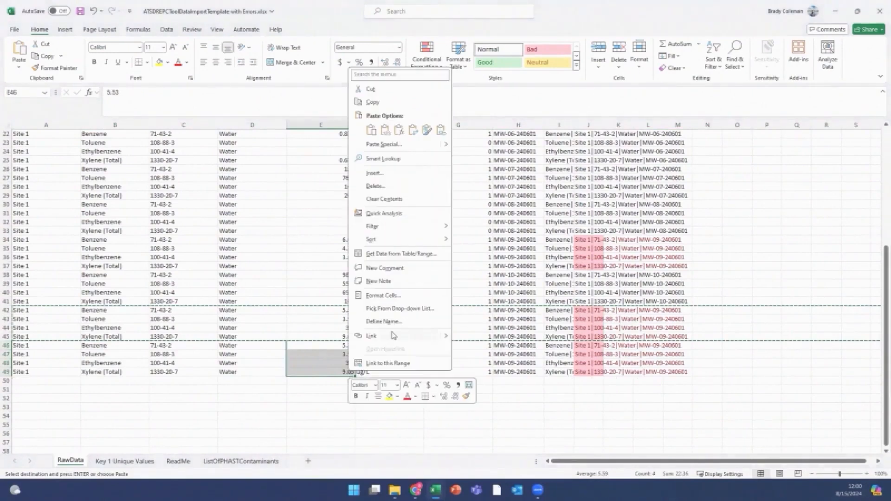
pyautogui.click(419, 200)
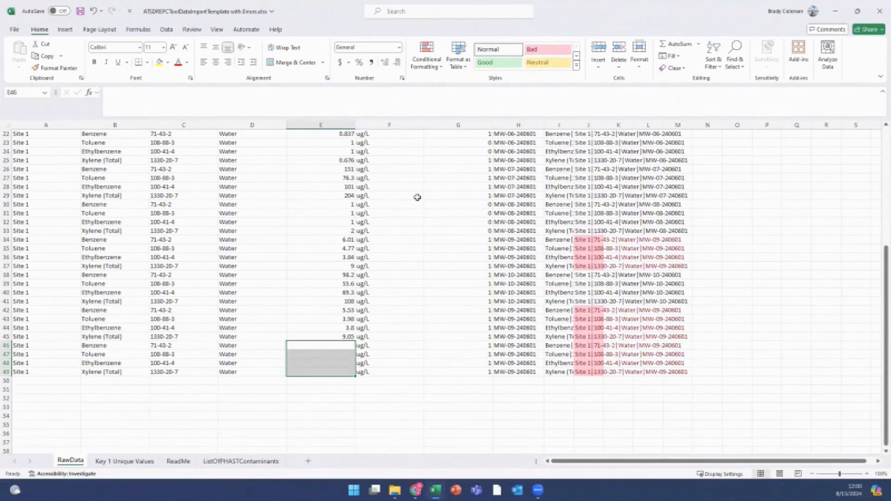
pyautogui.doubleClick(316, 345)
pyautogui.write('=avera')
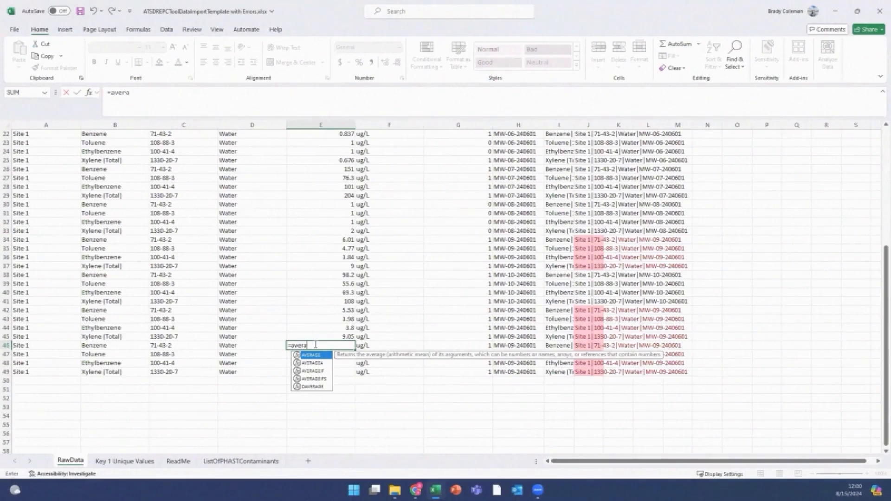
pyautogui.write('ge(')
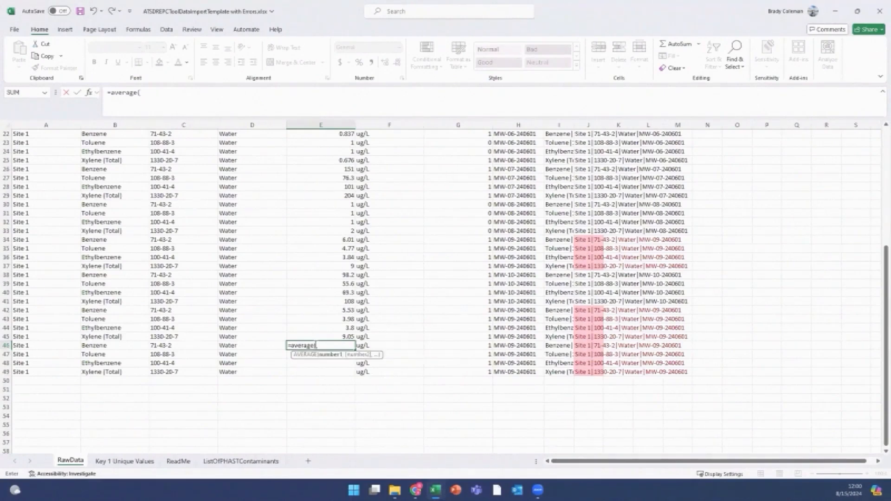
pyautogui.write('e34')
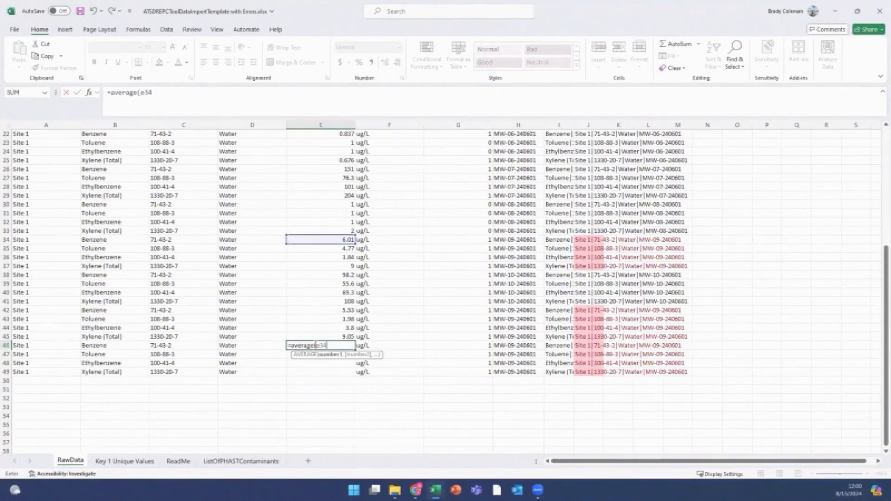
pyautogui.write(',e42')
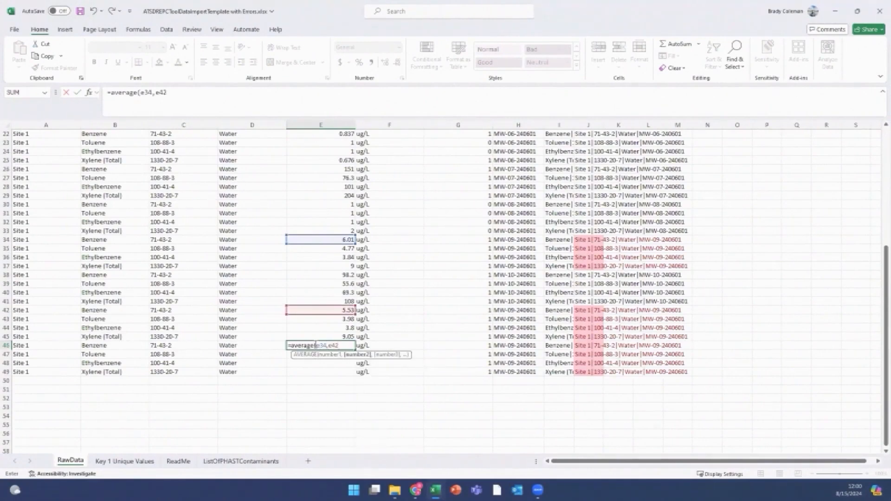
pyautogui.write(')')
pyautogui.press('Return')
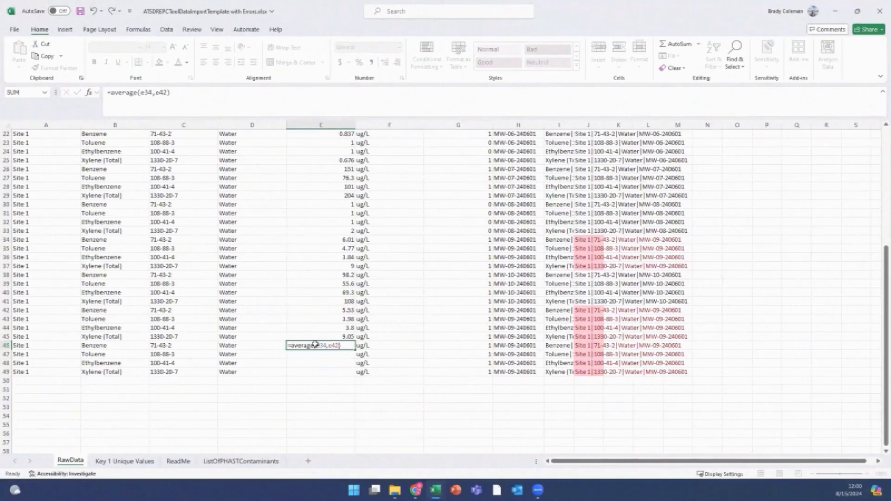
# Fill the average formula from E46 down to E49 and replace the formulas with their values in place
pyautogui.click(315, 344)
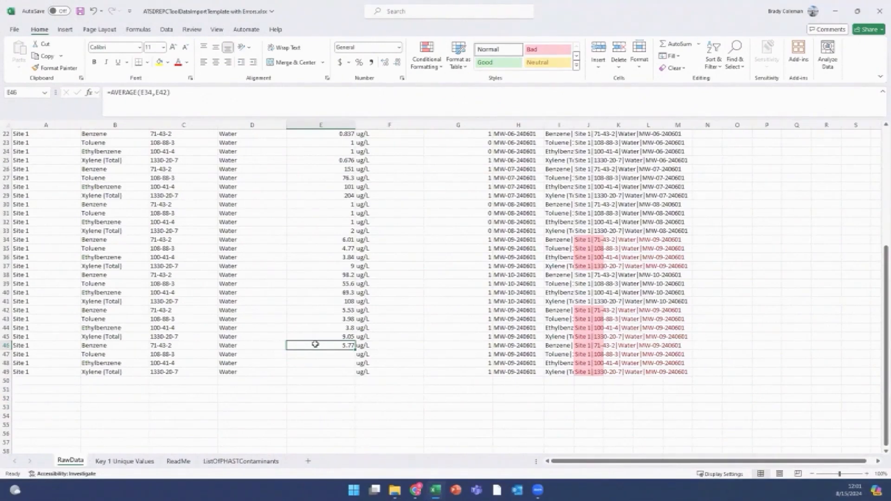
pyautogui.doubleClick(355, 350)
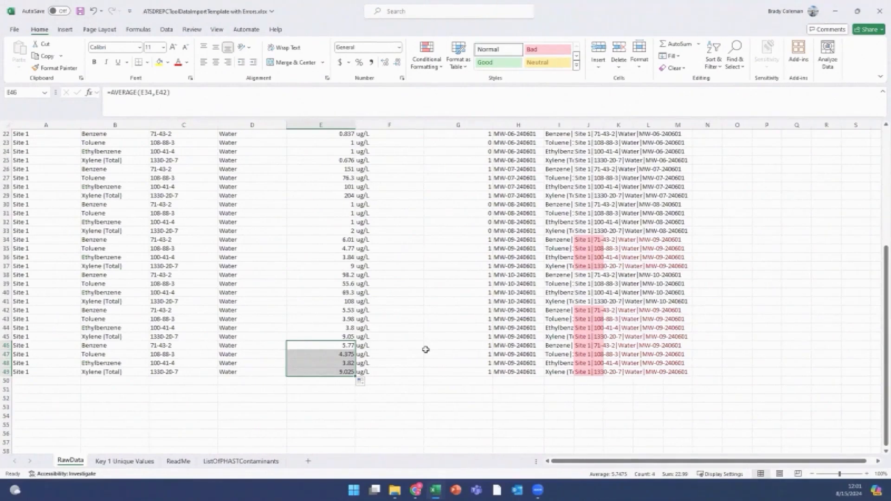
pyautogui.hotkey('ctrl', 'c')
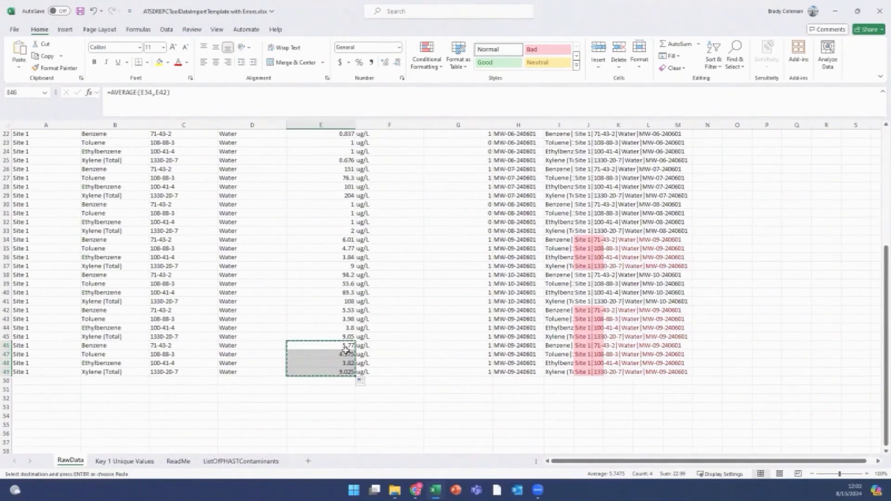
pyautogui.rightClick(342, 372)
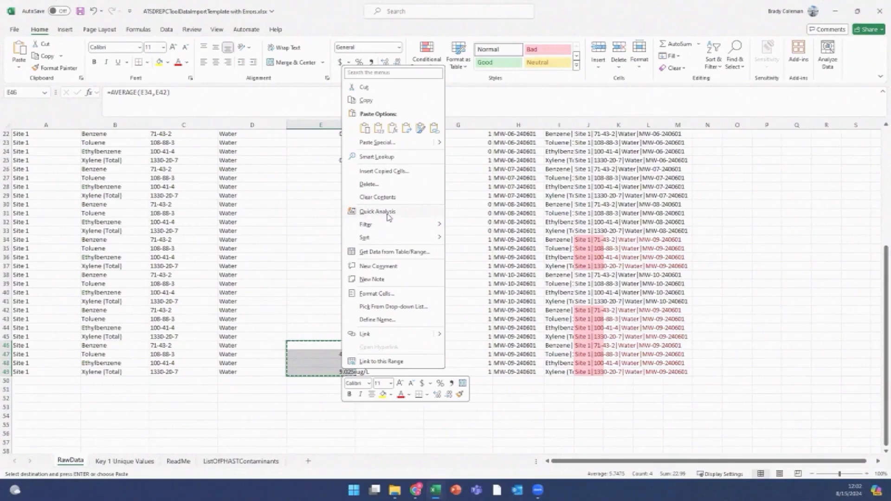
pyautogui.click(380, 132)
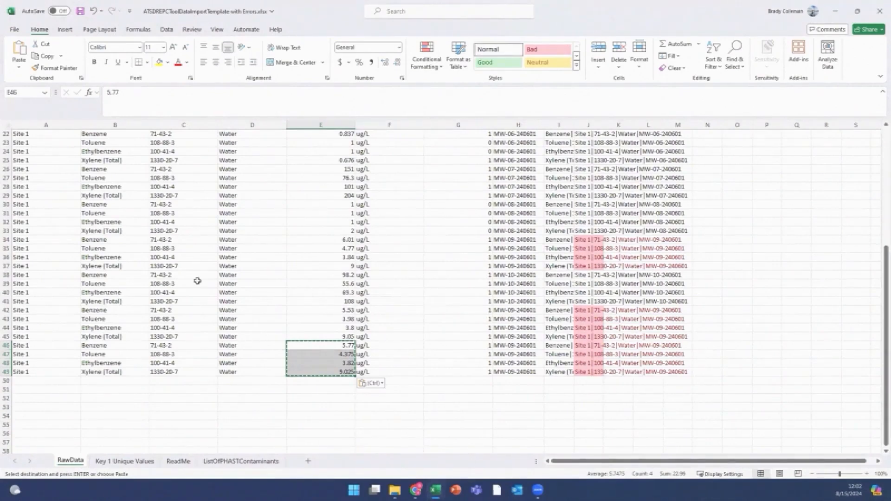
# Delete the original duplicate MW-09-240601 records in rows 34 to 37 and 42 to 45
pyautogui.moveTo(7, 240); pyautogui.dragTo(6, 268)
pyautogui.moveTo(6, 310); pyautogui.dragTo(7, 336)
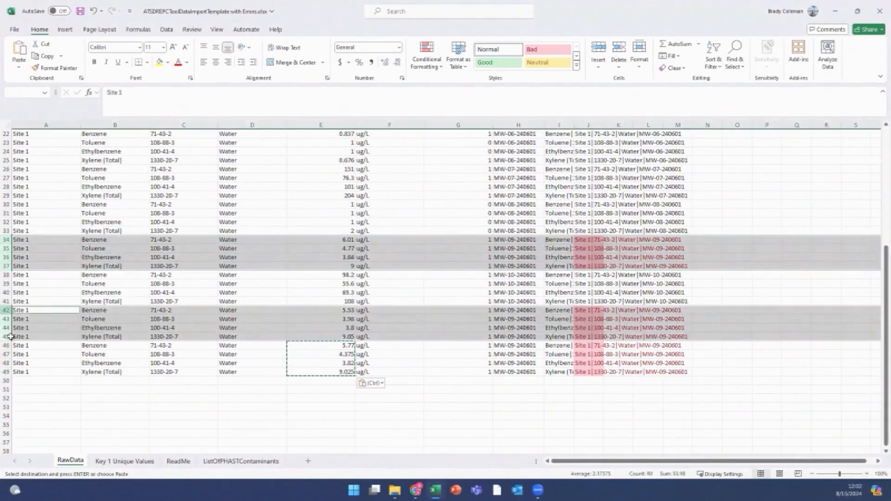
pyautogui.rightClick(34, 328)
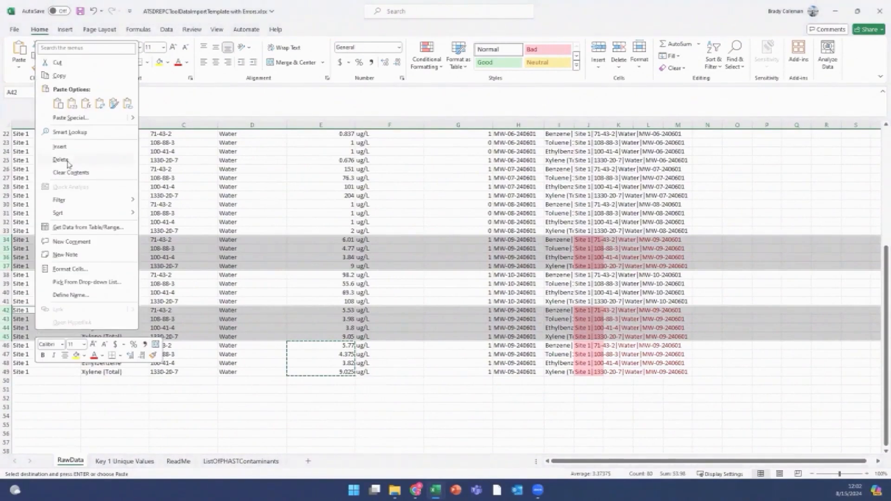
pyautogui.click(68, 162)
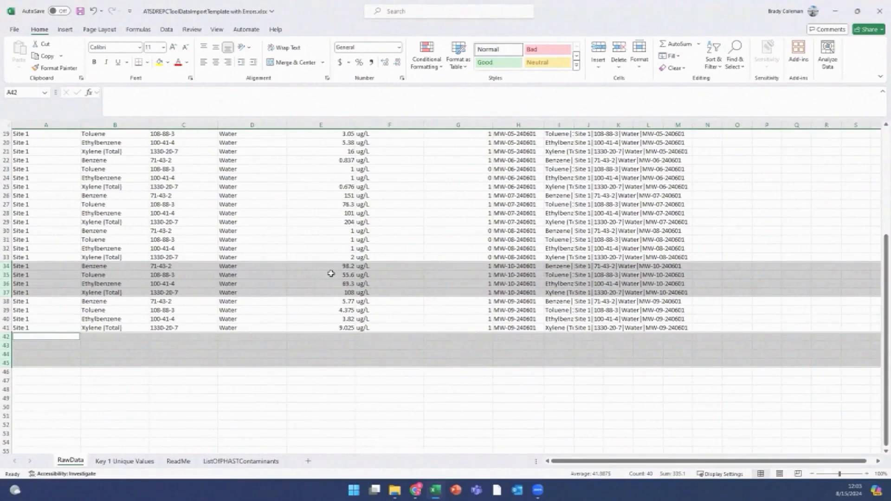
# Save the corrected import template workbook and close it
pyautogui.click(339, 231)
pyautogui.hotkey('ctrl', 's')
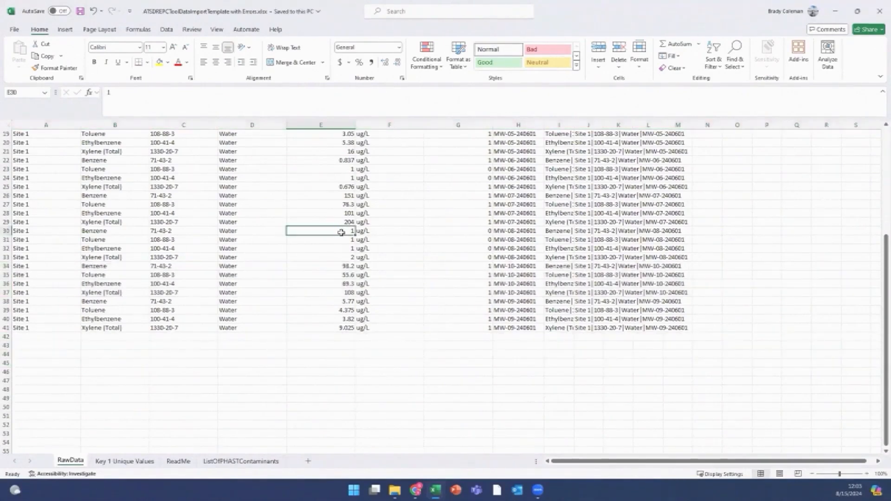
pyautogui.click(880, 12)
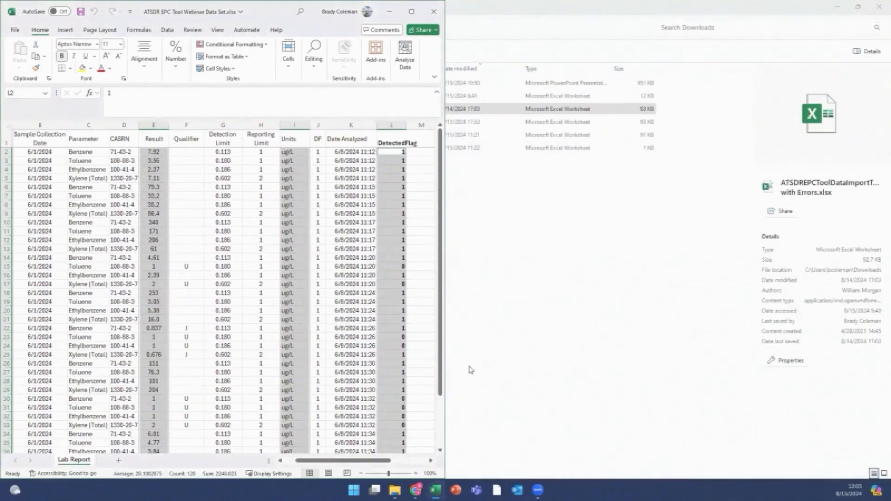
# Switch to the ATSDR EPC Tool in the browser, upload "ATSDREPCToolDataImportTemplate with Errors.xlsx" again and review the Data Import Summary
pyautogui.click(416, 490)
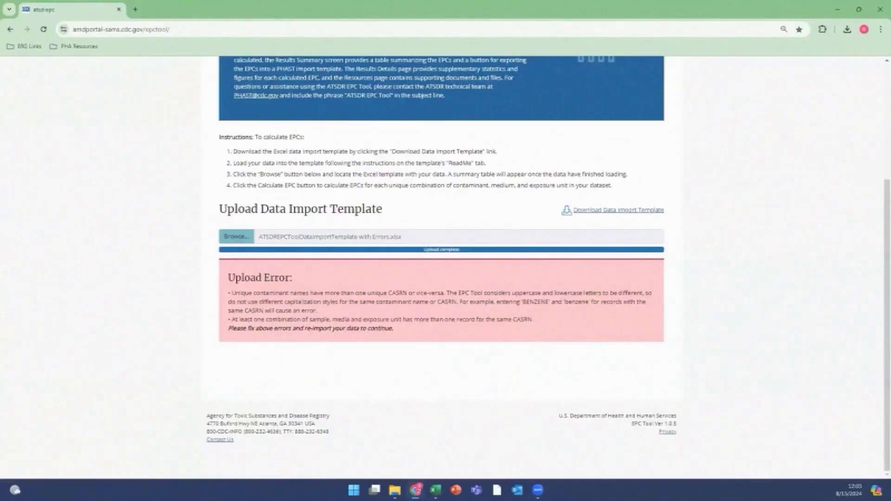
pyautogui.scroll(3, 381, 357)
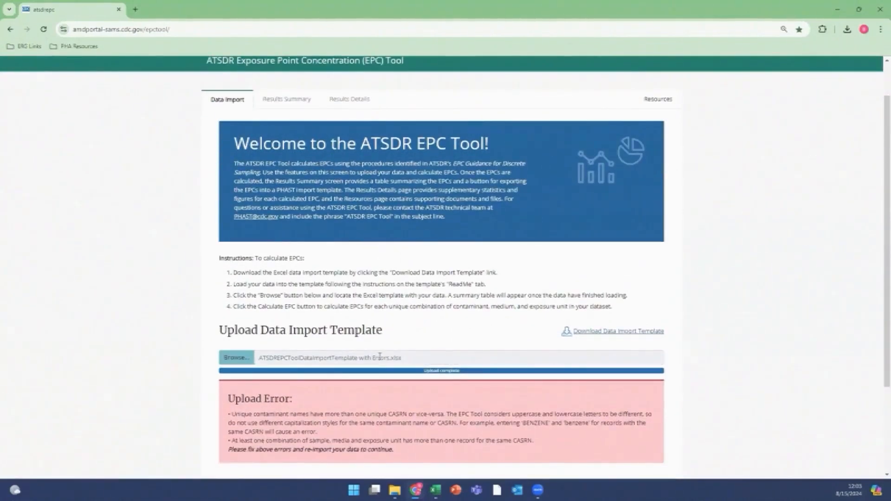
pyautogui.scroll(-1, 380, 356)
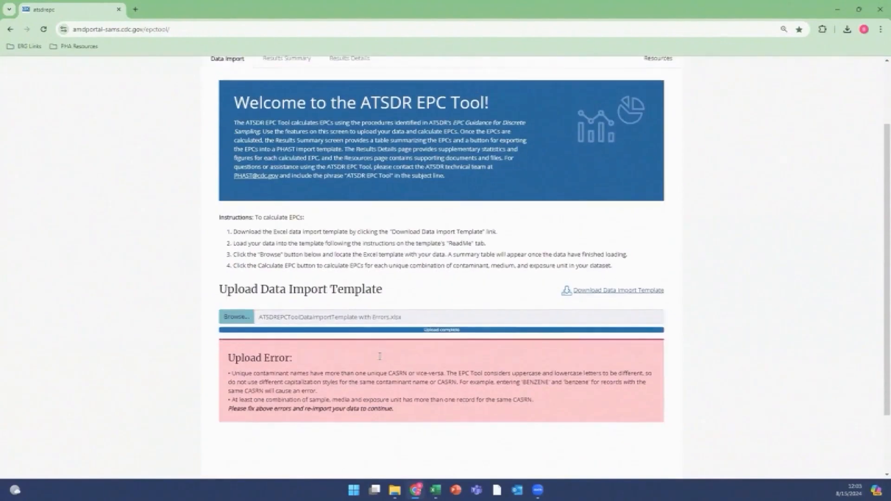
pyautogui.click(228, 313)
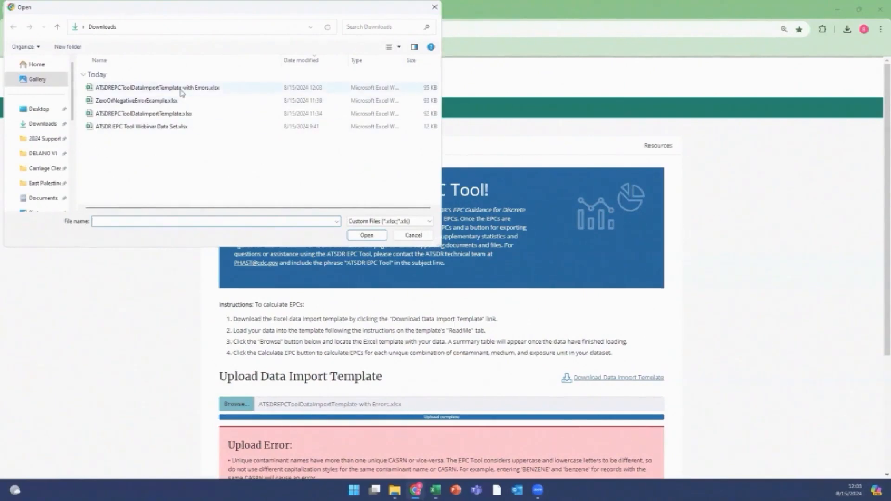
pyautogui.click(181, 93)
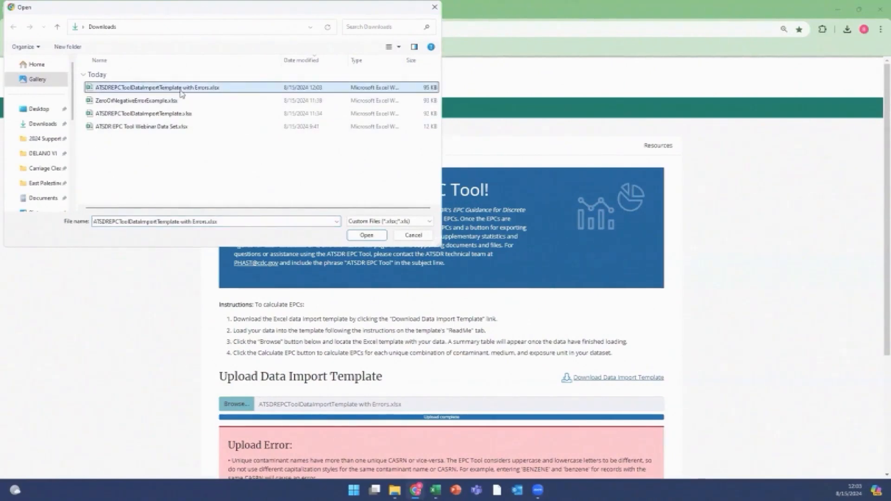
pyautogui.click(366, 235)
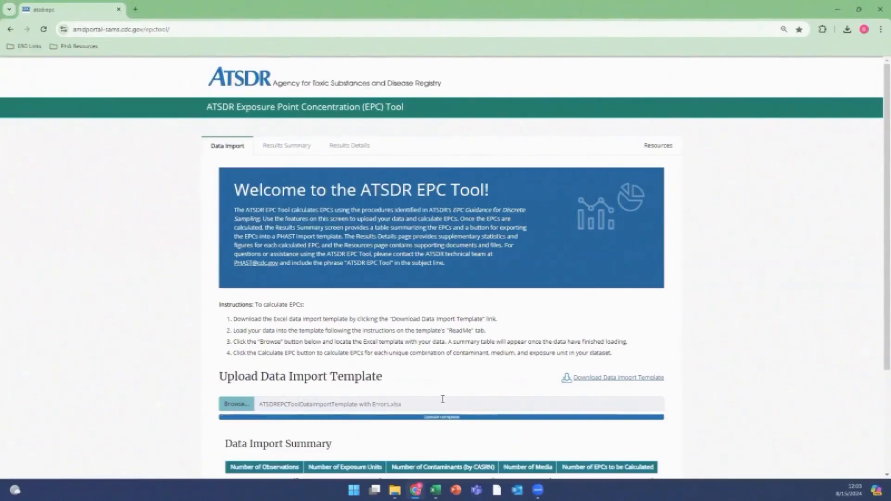
pyautogui.scroll(-1, 442, 400)
pyautogui.scroll(-2, 443, 400)
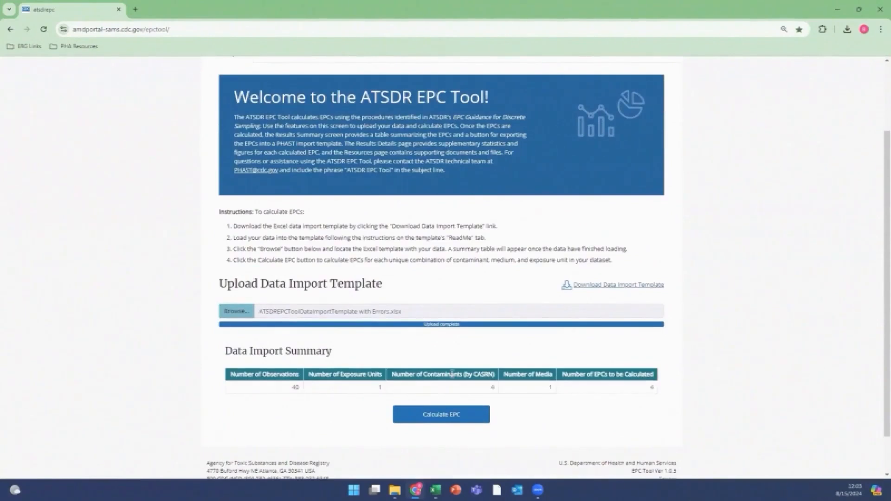
pyautogui.scroll(-1, 452, 376)
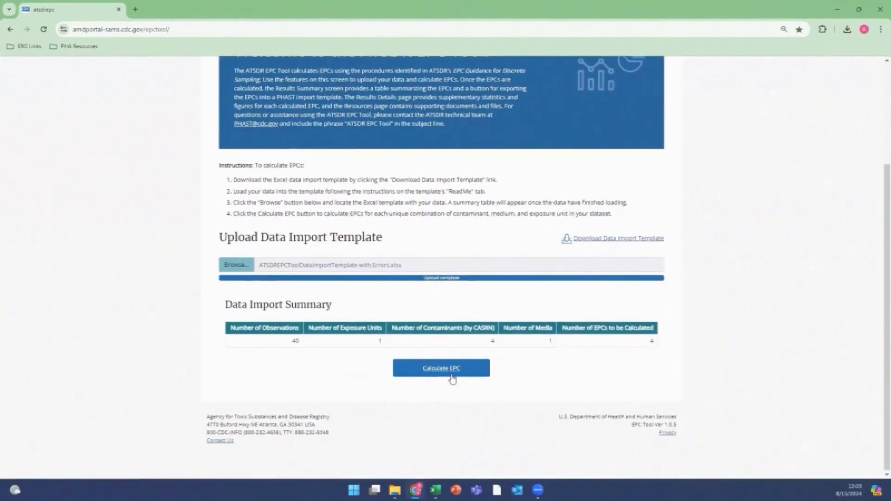